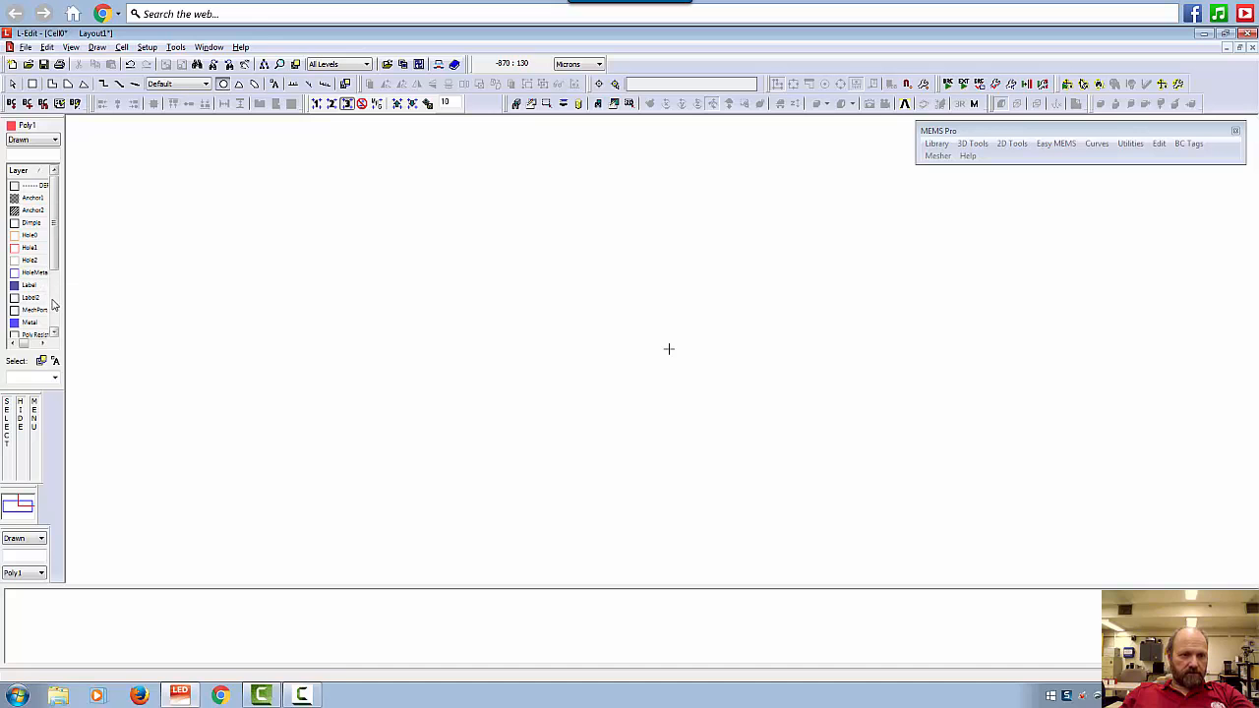
# Step: Draw a circle of about 347 microns radius on the Poly0 layer, centred on the origin
pyautogui.scroll(-3, 46, 270)
pyautogui.click(29, 261)
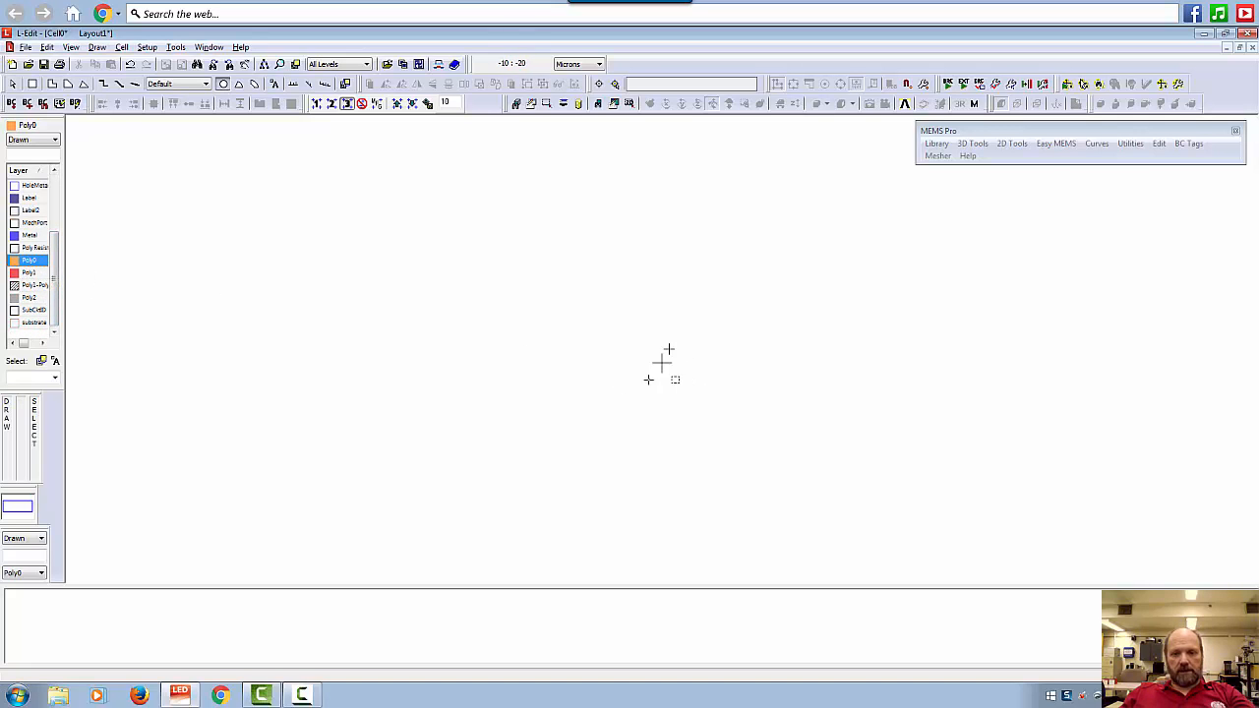
pyautogui.moveTo(669, 349); pyautogui.dragTo(843, 515)
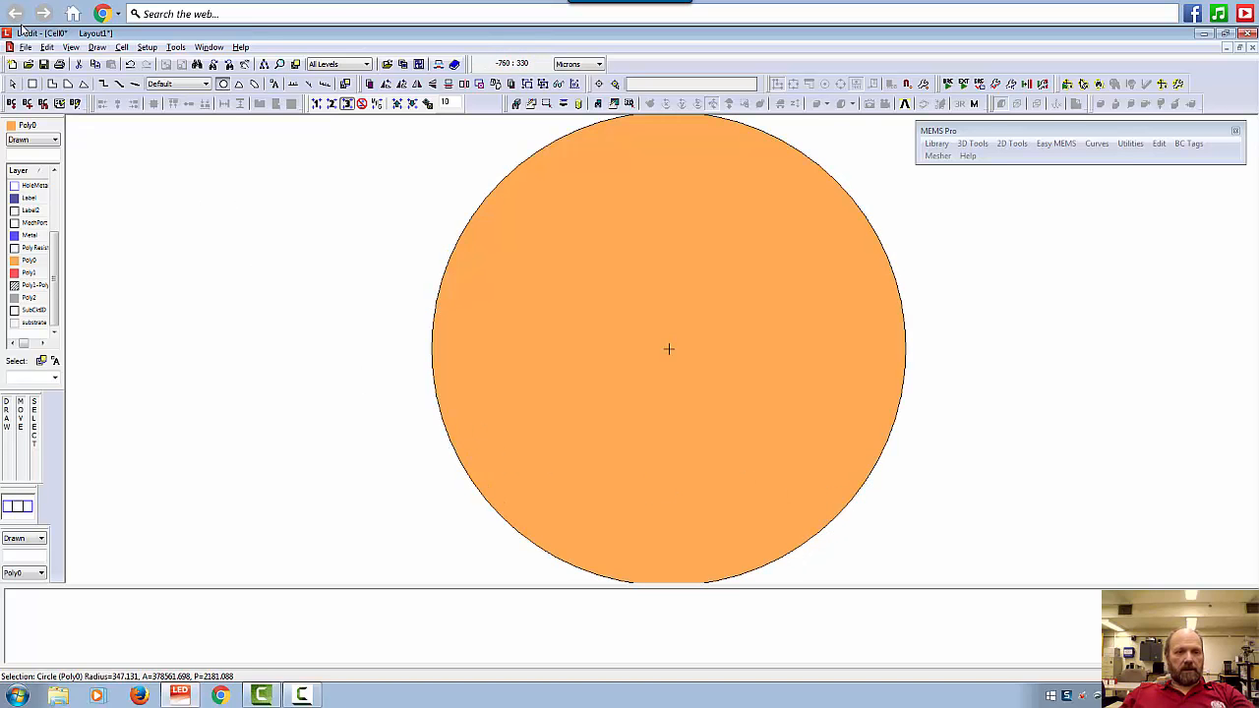
# Step: Set the Poly0 circle's radius to 310 microns
pyautogui.click(47, 47)
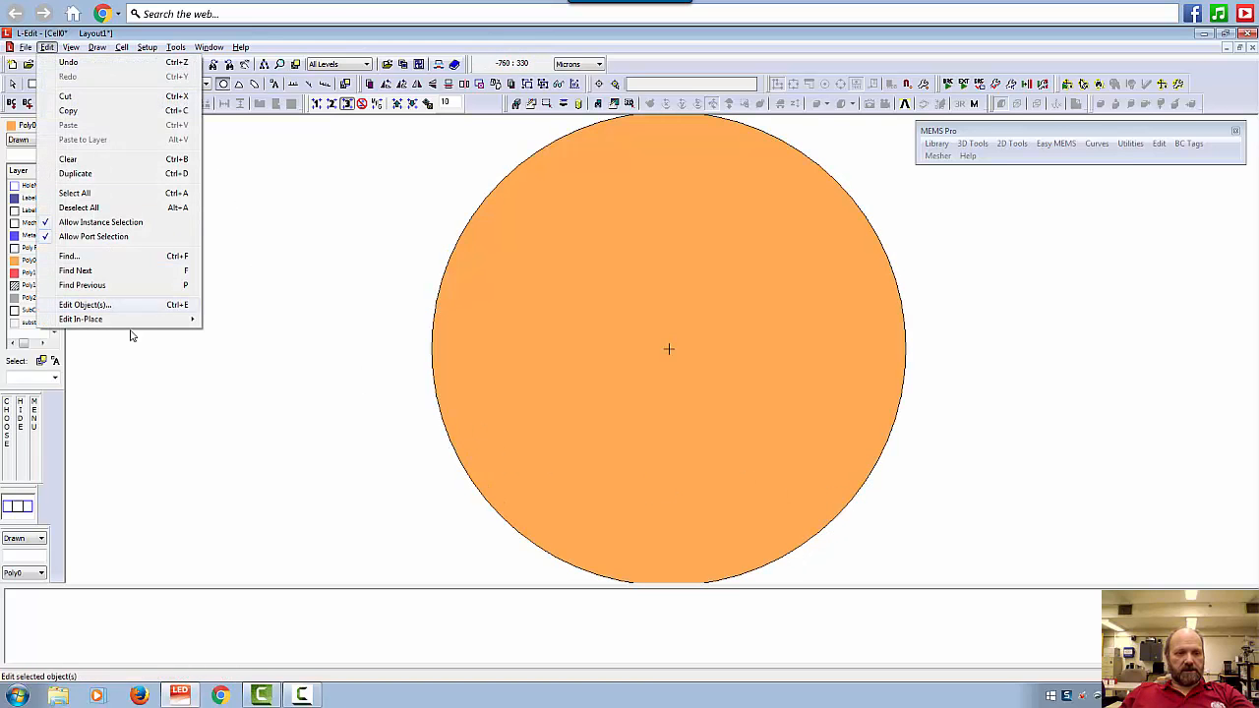
pyautogui.click(86, 305)
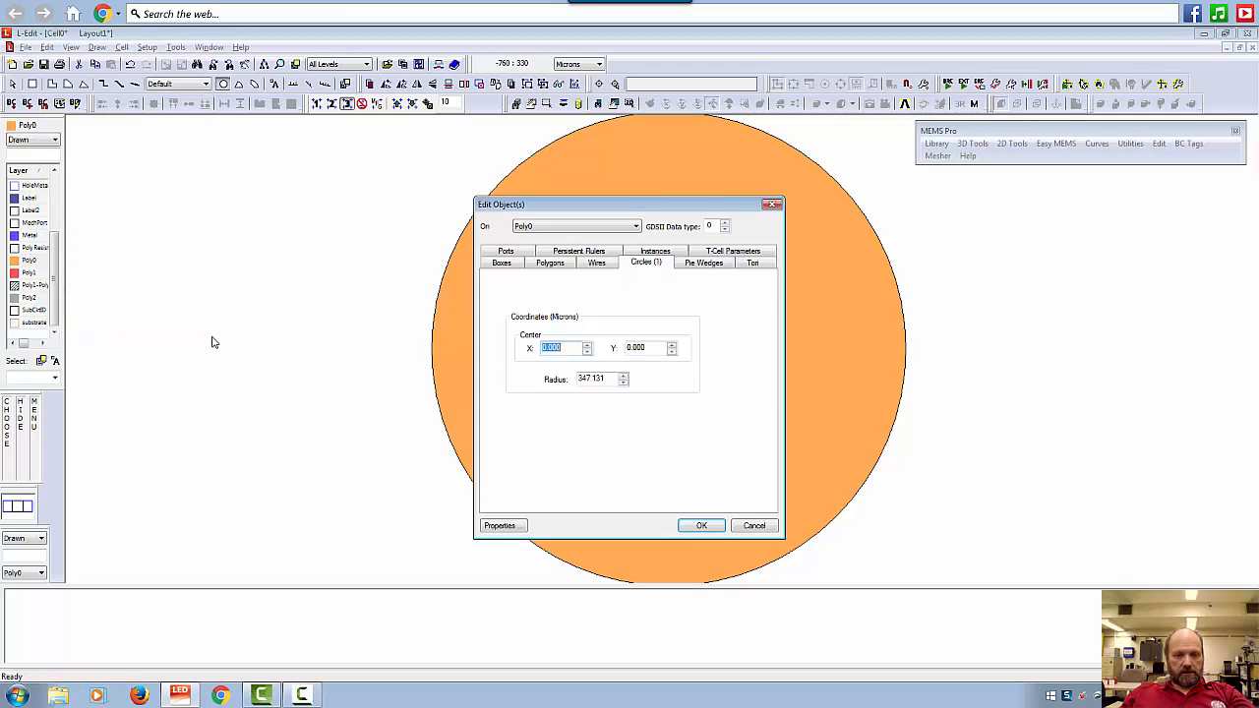
pyautogui.doubleClick(607, 380)
pyautogui.write('310')
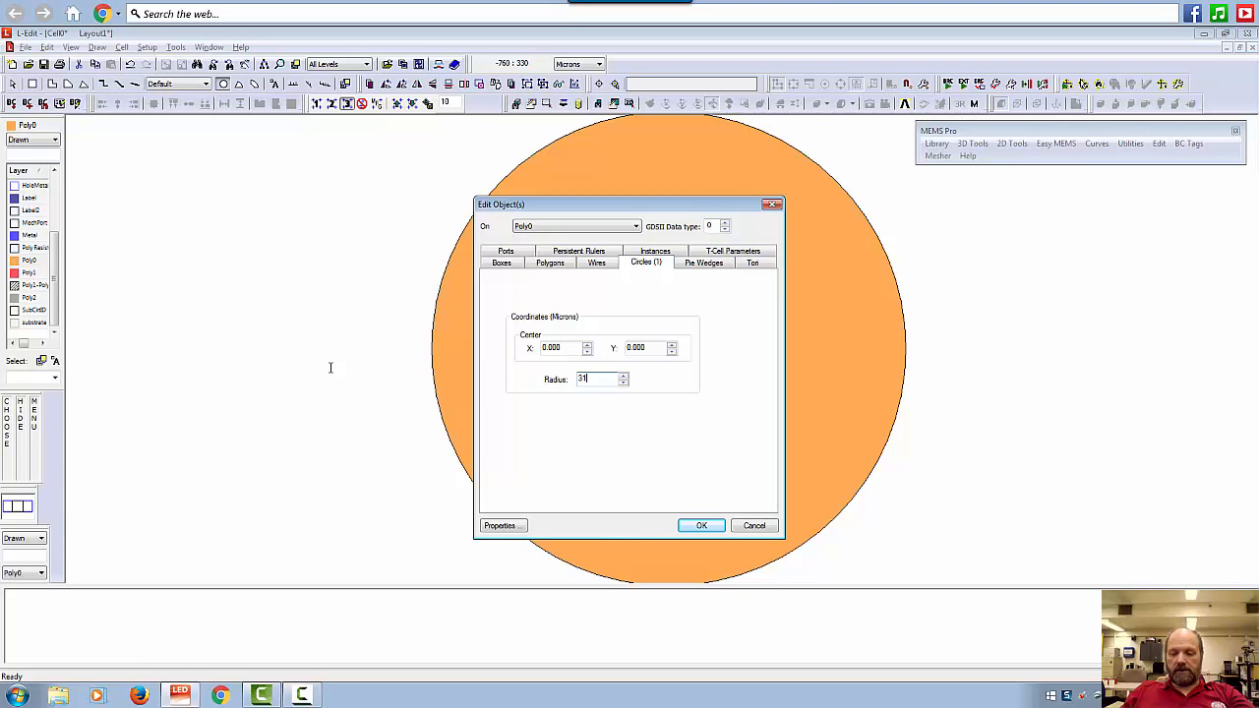
pyautogui.click(701, 525)
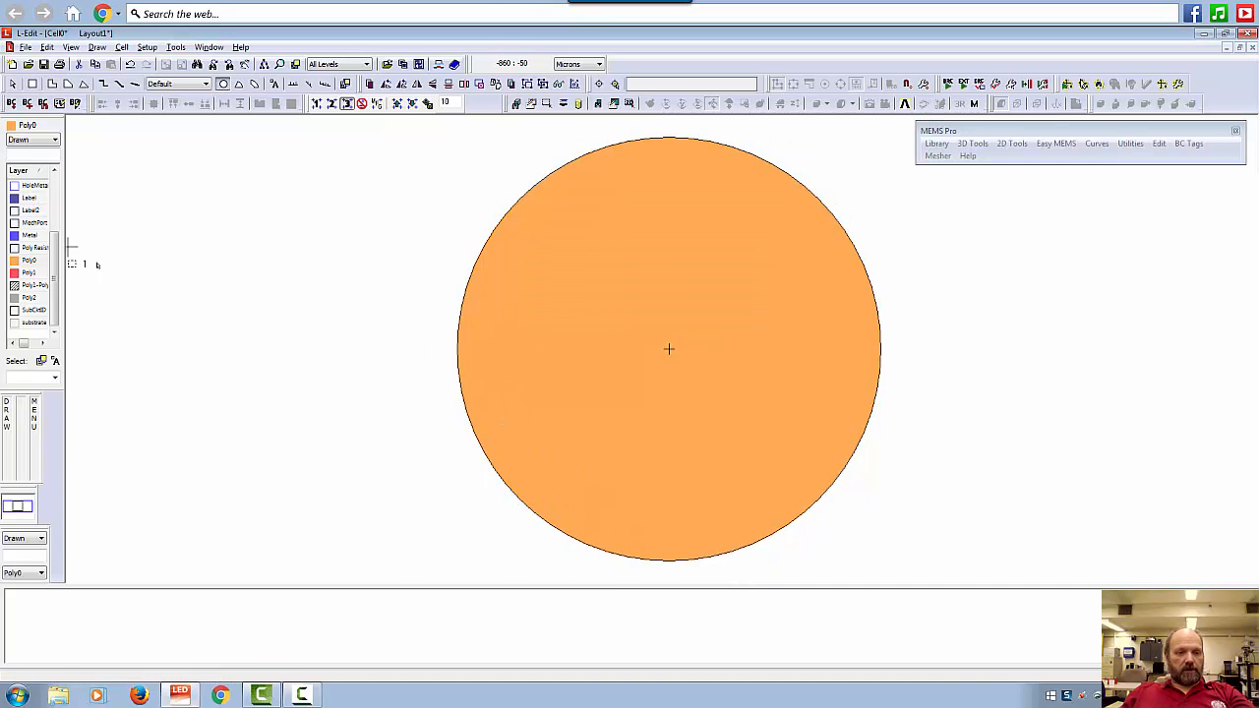
# Step: Draw a circle of about 234 microns radius on the Poly1 layer, centred on the origin
pyautogui.click(29, 273)
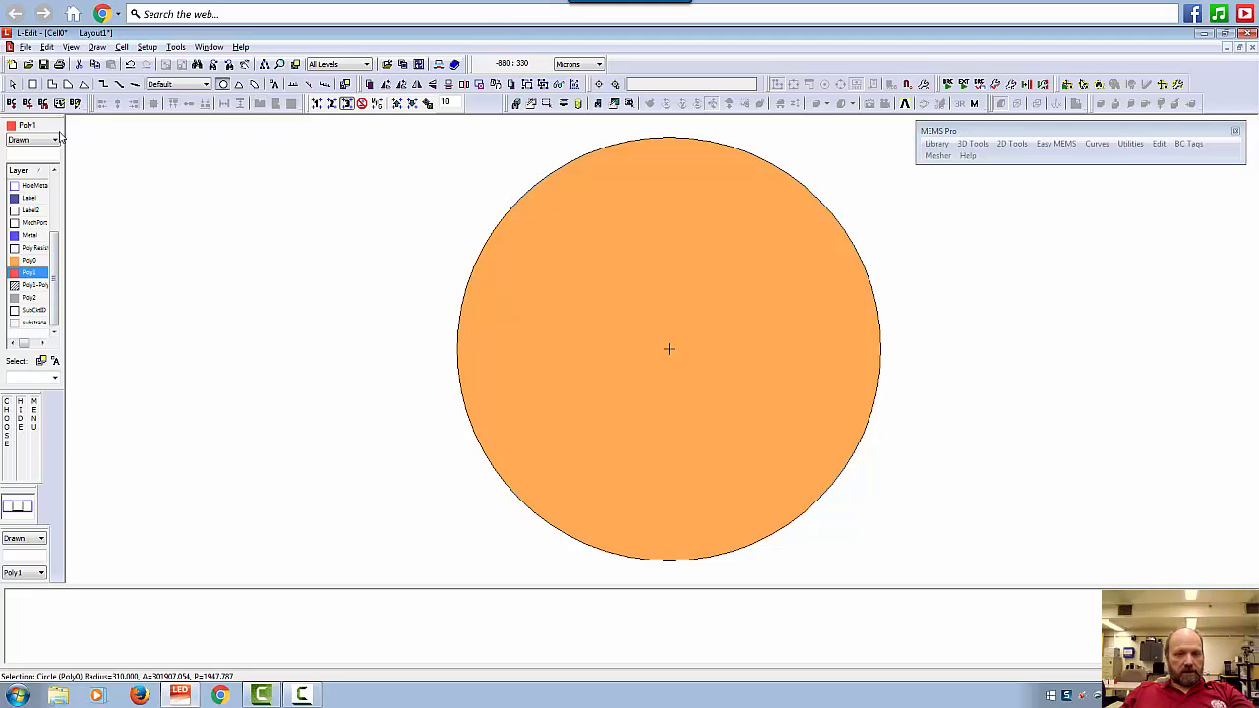
pyautogui.moveTo(669, 348); pyautogui.dragTo(768, 424)
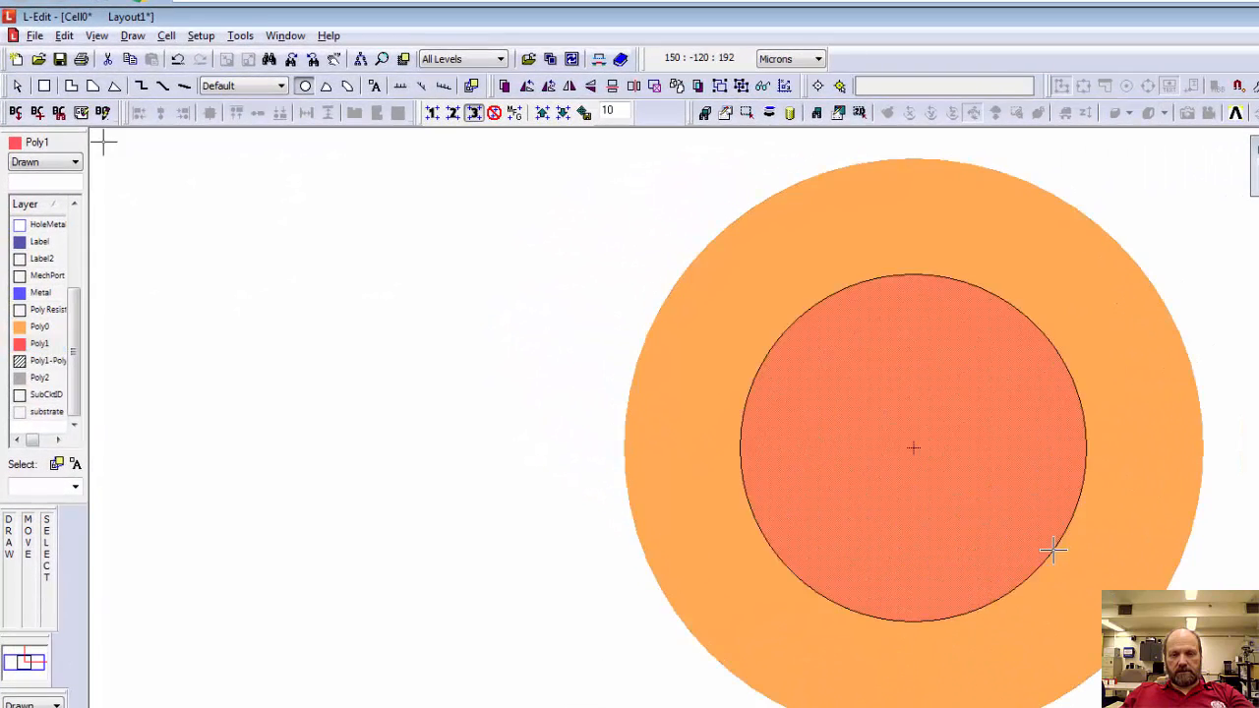
pyautogui.moveTo(1053, 552); pyautogui.dragTo(1084, 586)
# Step: Set the Poly1 circle's radius to 300 microns
pyautogui.click(65, 35)
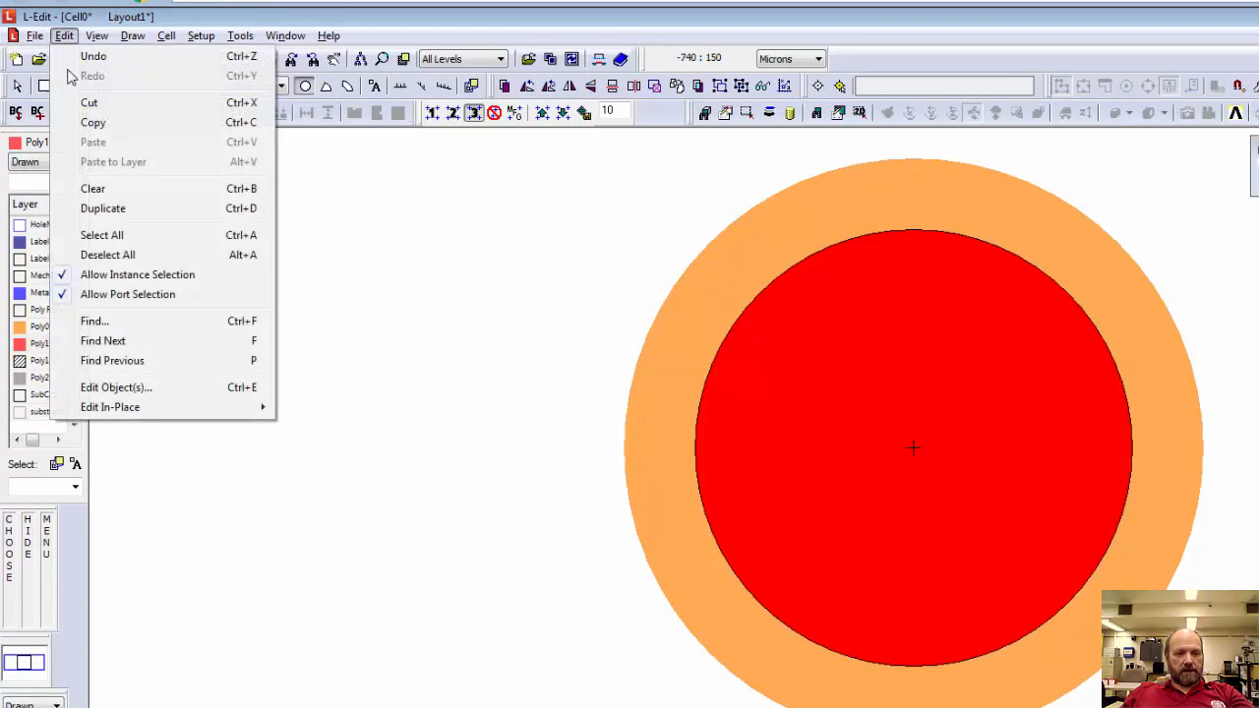
pyautogui.click(136, 390)
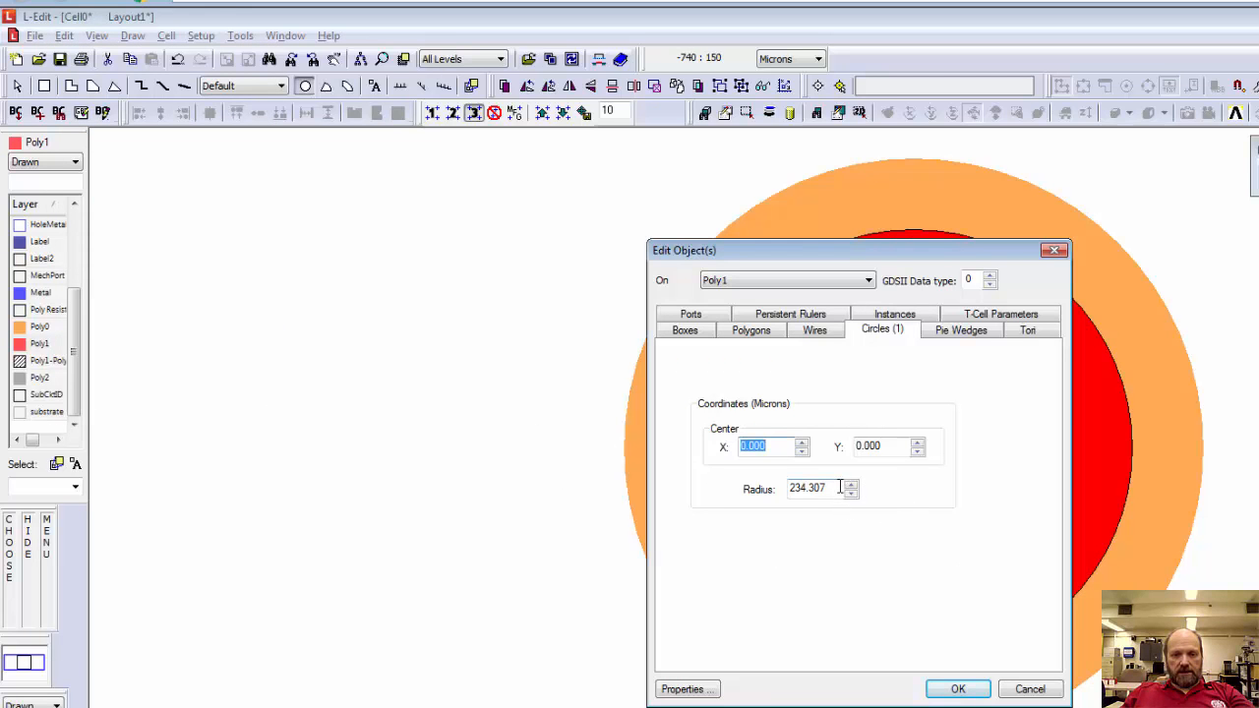
pyautogui.doubleClick(838, 488)
pyautogui.write('3')
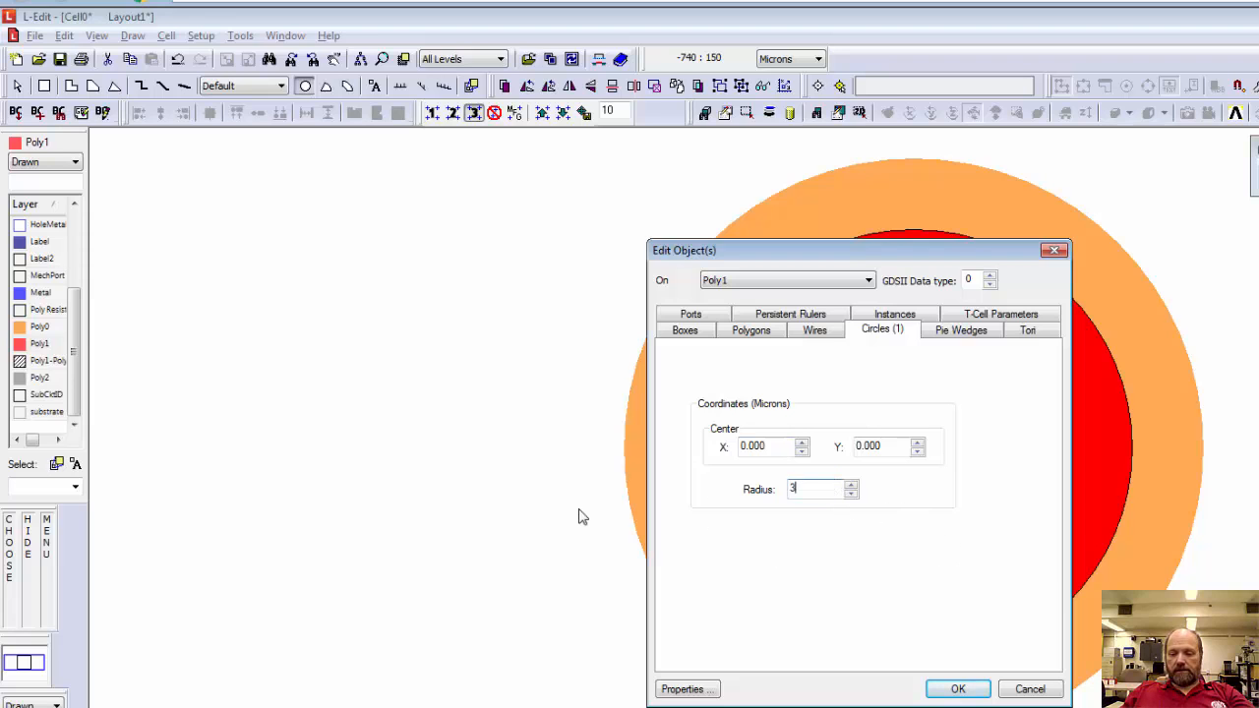
pyautogui.write('00')
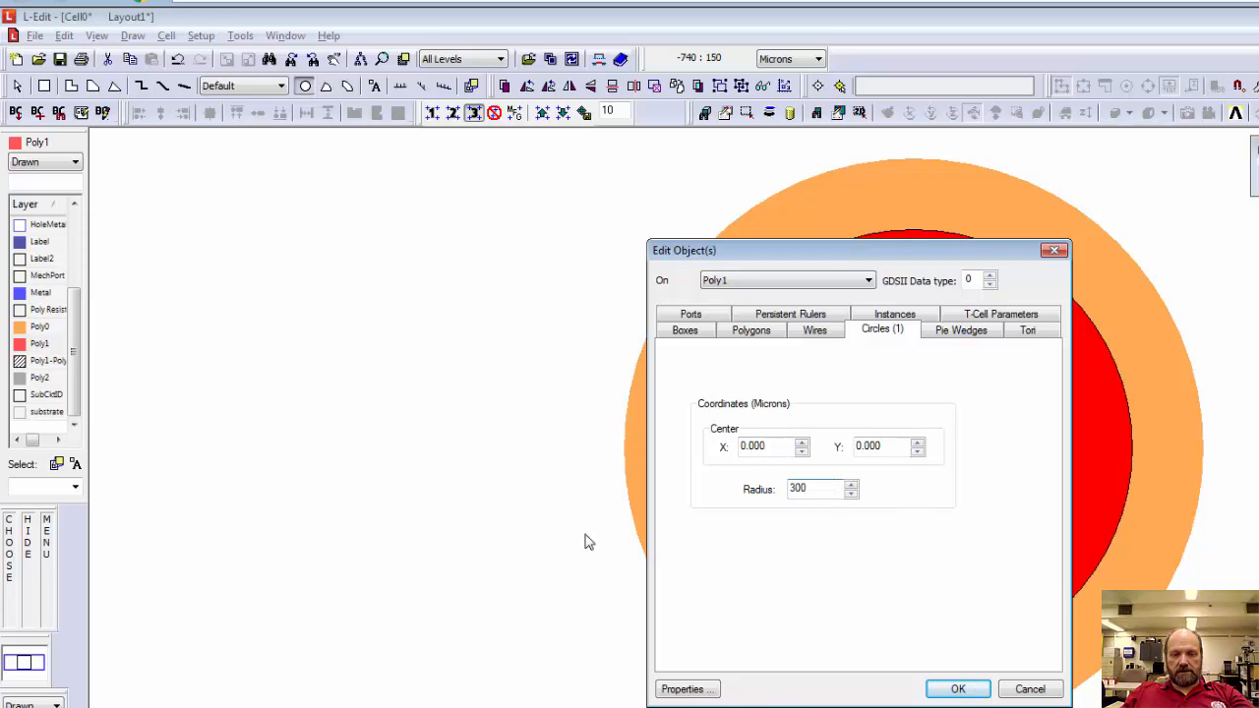
pyautogui.click(956, 688)
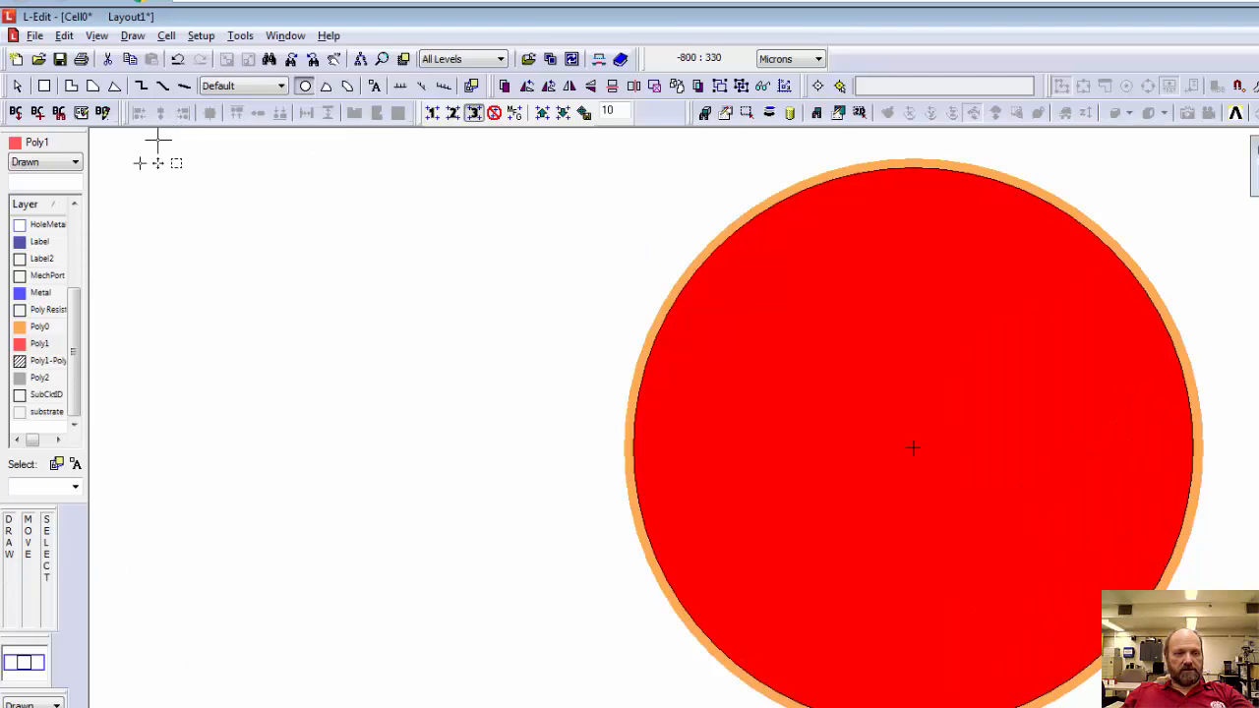
# Step: Draw a circle of about 64 microns radius on the Hole1 layer, centred on the origin
pyautogui.moveTo(79, 310); pyautogui.dragTo(64, 262)
pyautogui.click(48, 242)
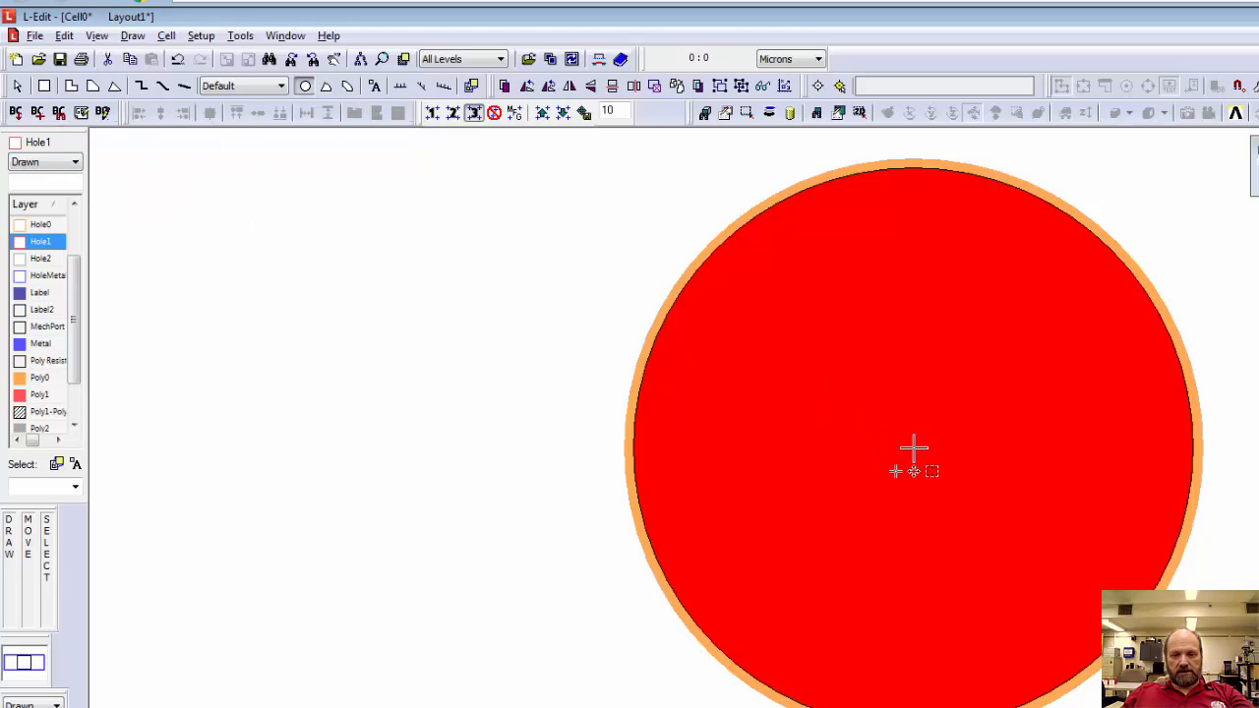
pyautogui.moveTo(914, 449); pyautogui.dragTo(945, 498)
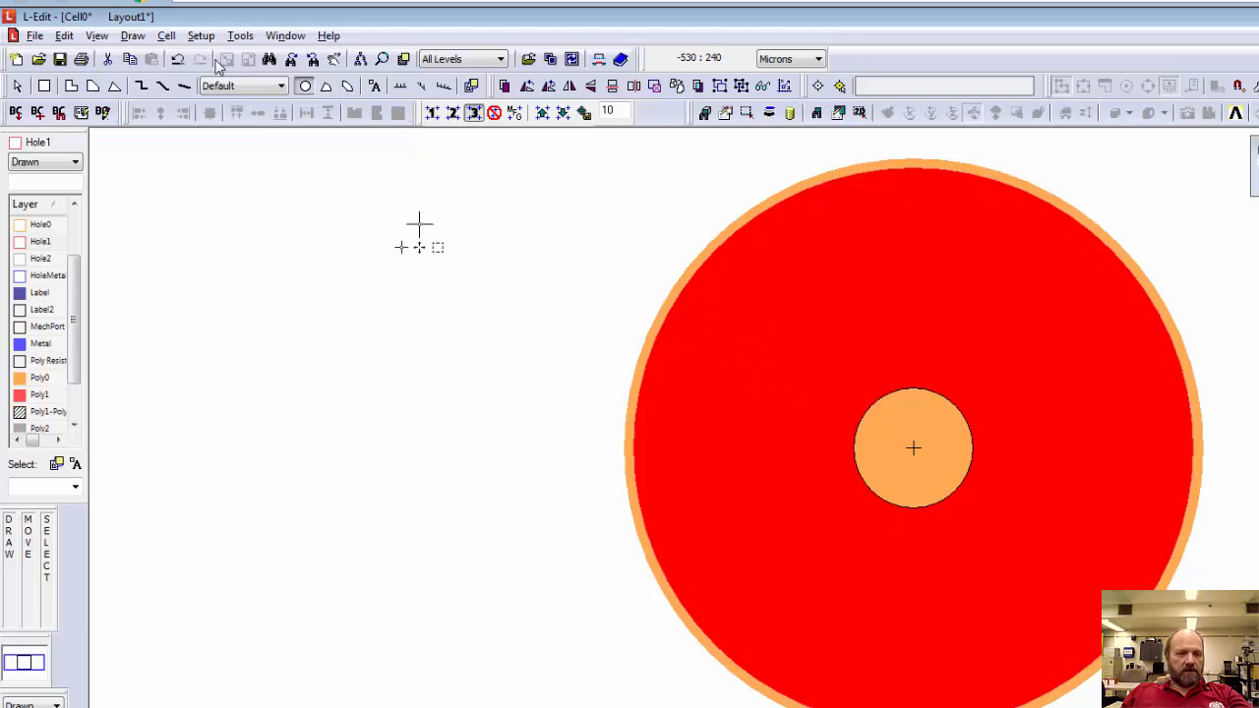
# Step: Set the central Hole1 circle's radius to 15 microns
pyautogui.click(61, 37)
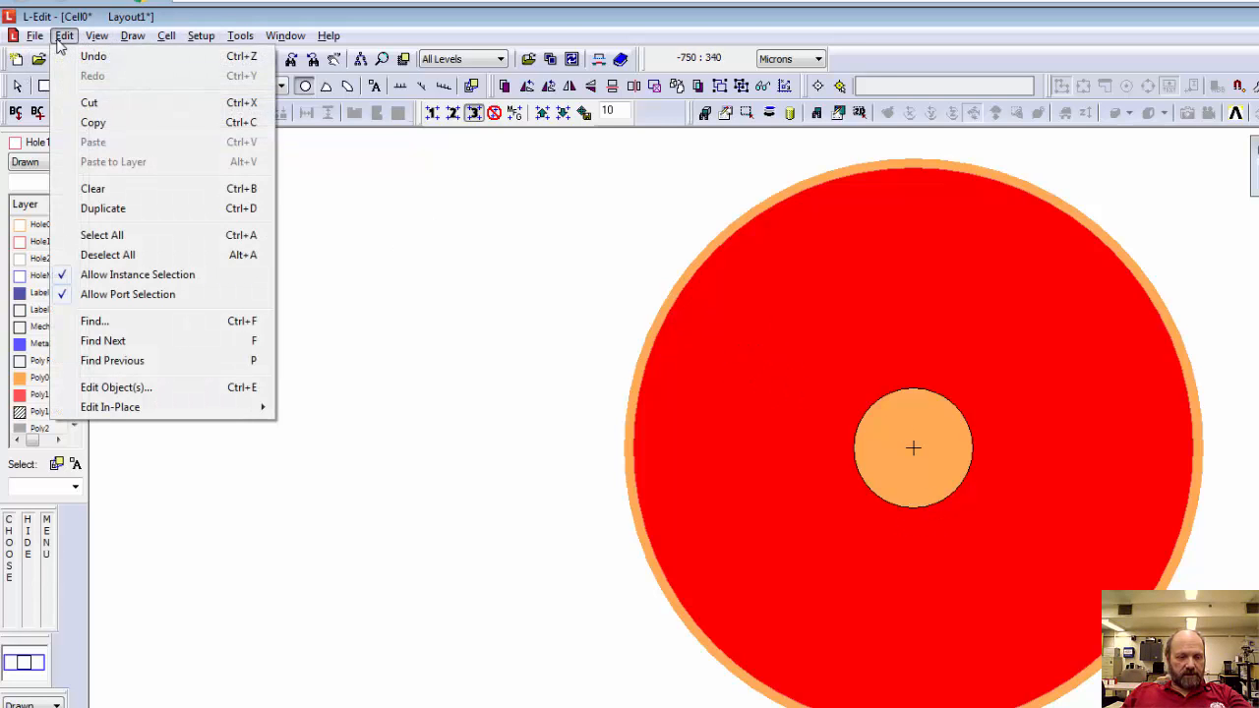
pyautogui.click(142, 390)
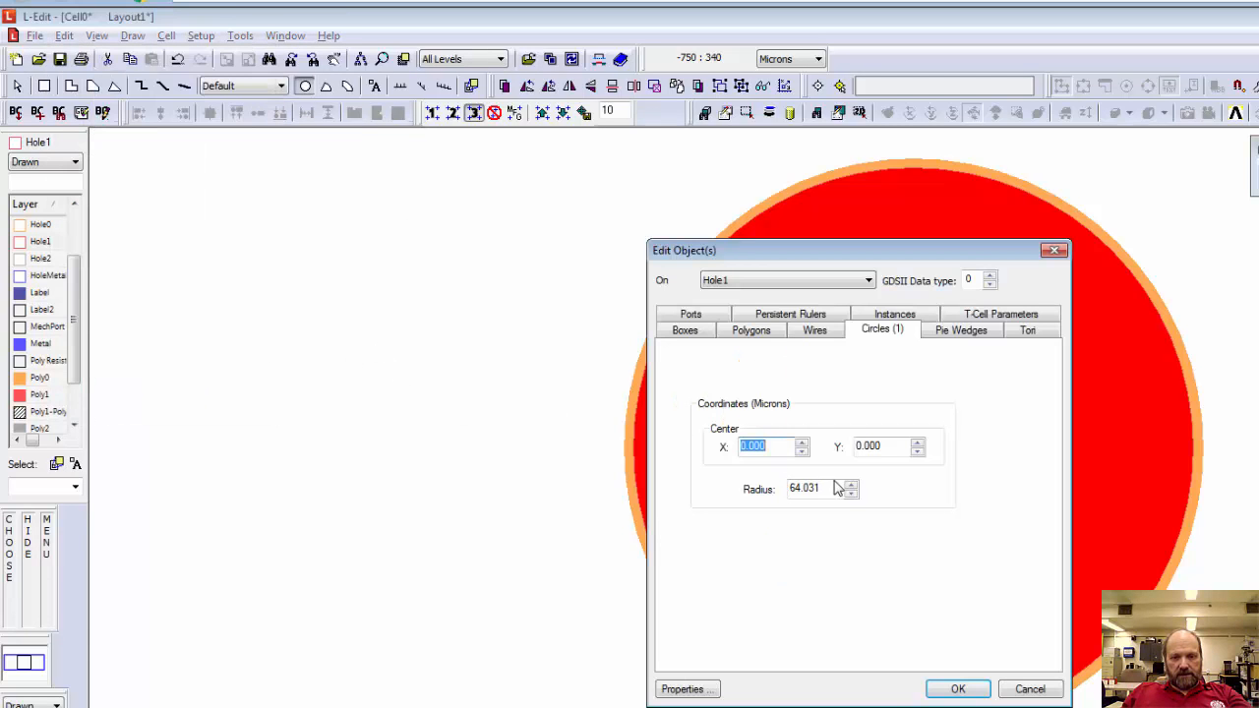
pyautogui.doubleClick(834, 488)
pyautogui.write('15')
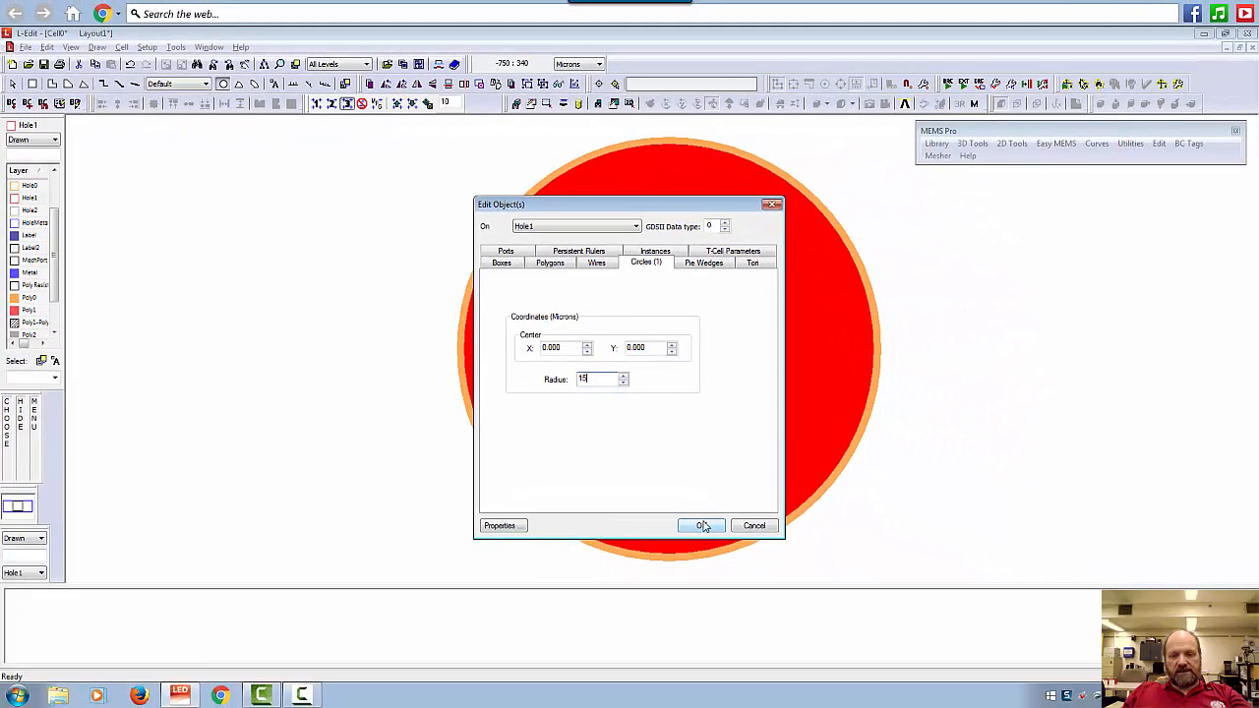
pyautogui.click(813, 596)
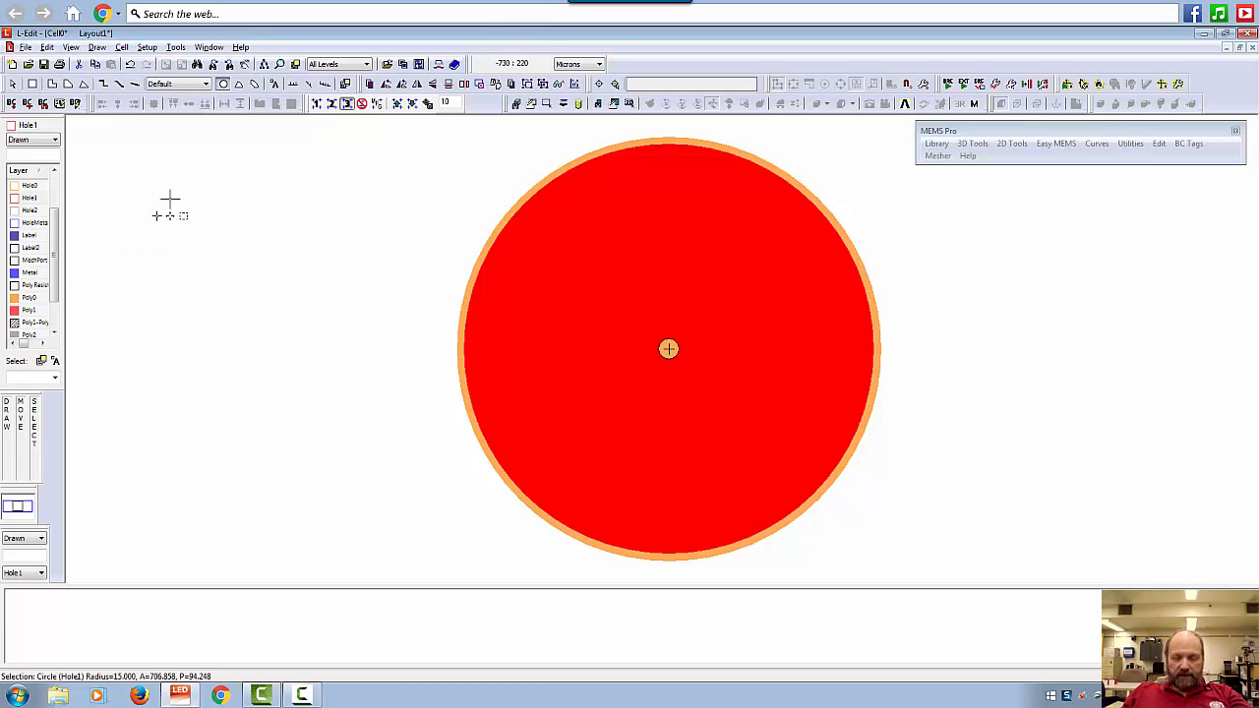
pyautogui.click(47, 47)
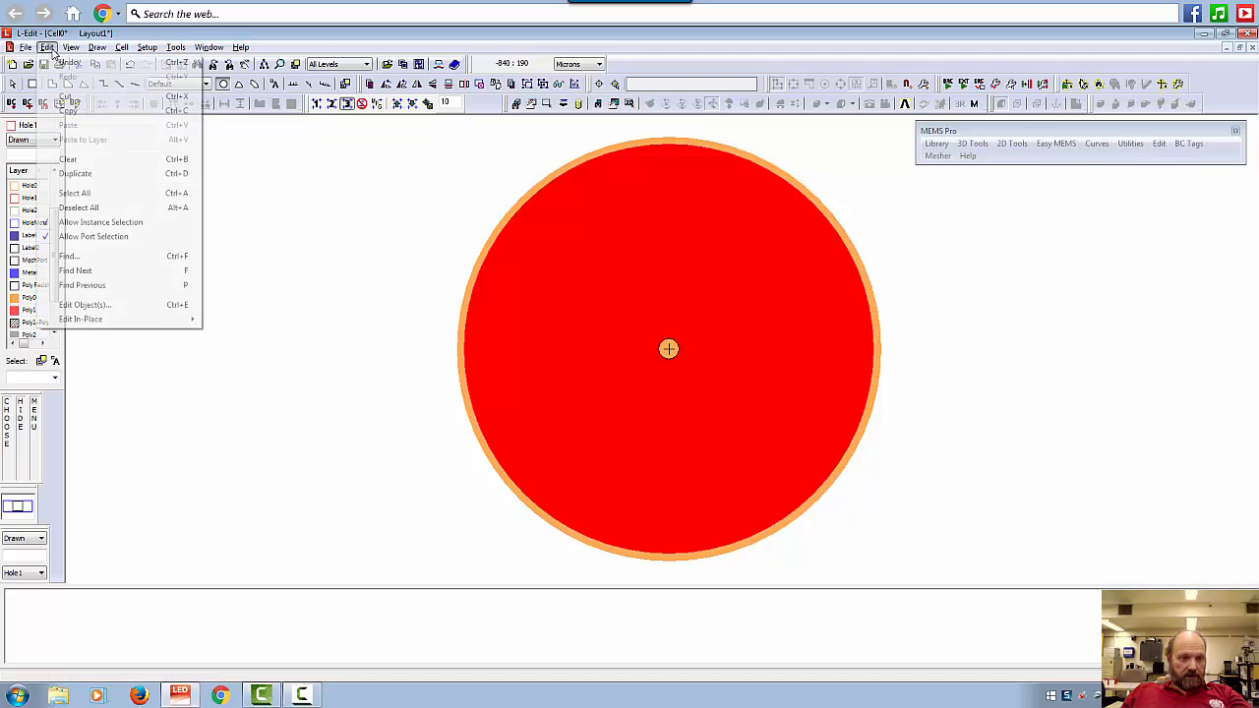
pyautogui.click(334, 307)
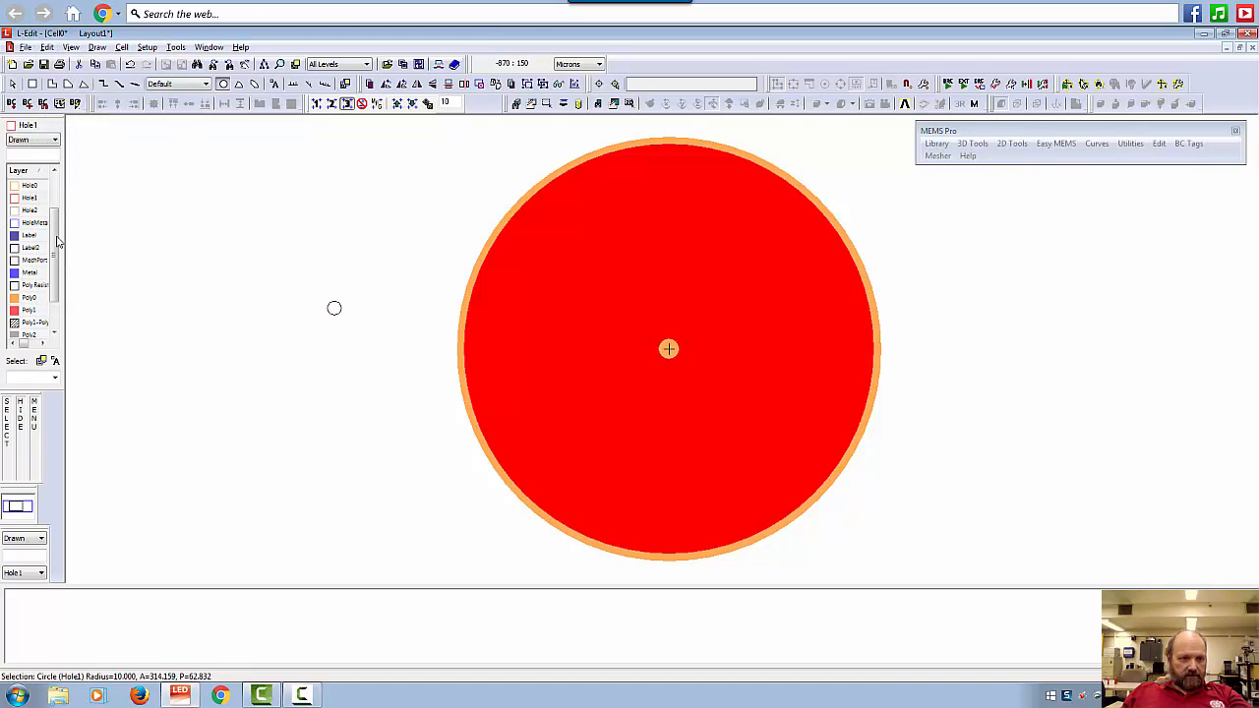
# Step: Draw a circle of about 72 microns radius on the Poly2 layer, centred on the origin
pyautogui.click(43, 335)
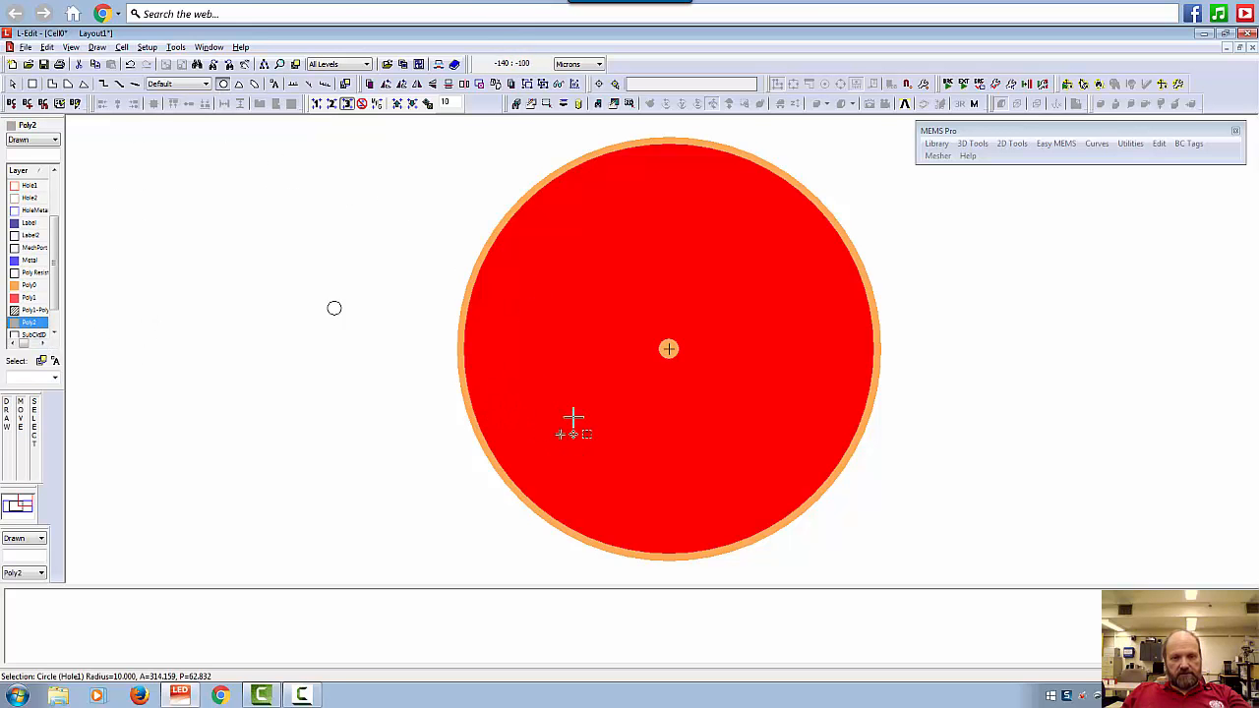
pyautogui.moveTo(669, 349); pyautogui.dragTo(690, 376)
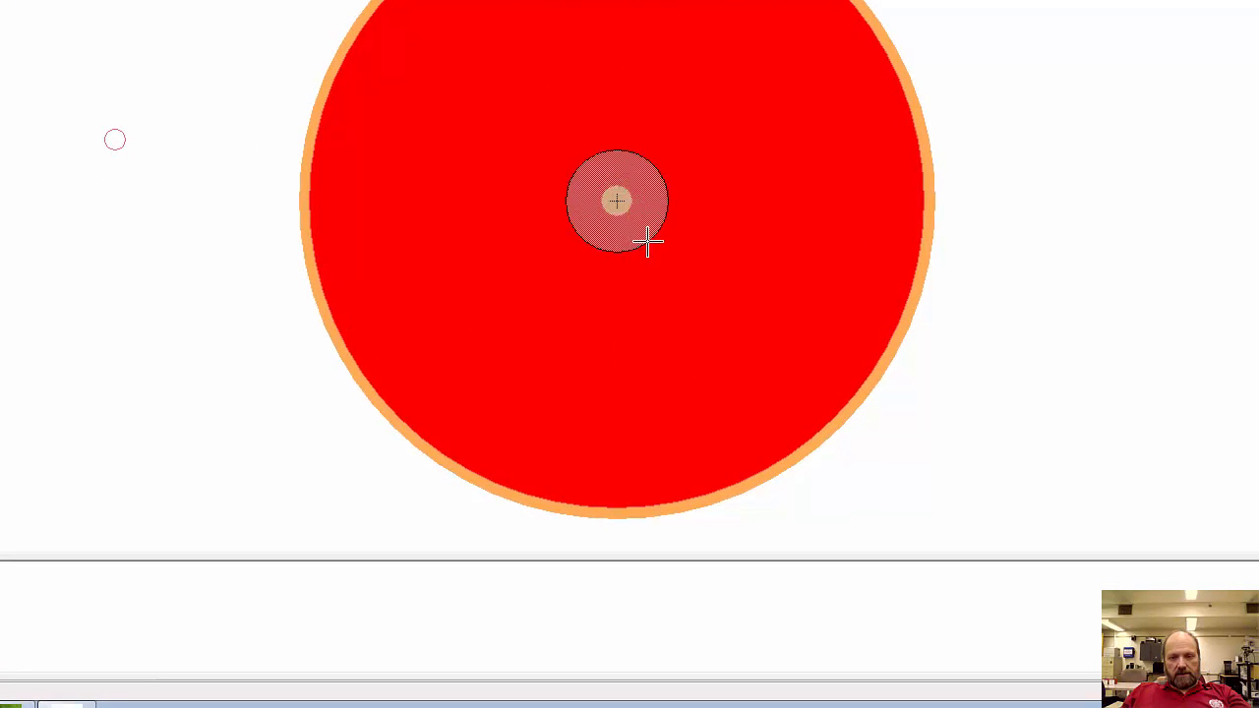
pyautogui.moveTo(649, 242); pyautogui.dragTo(616, 261)
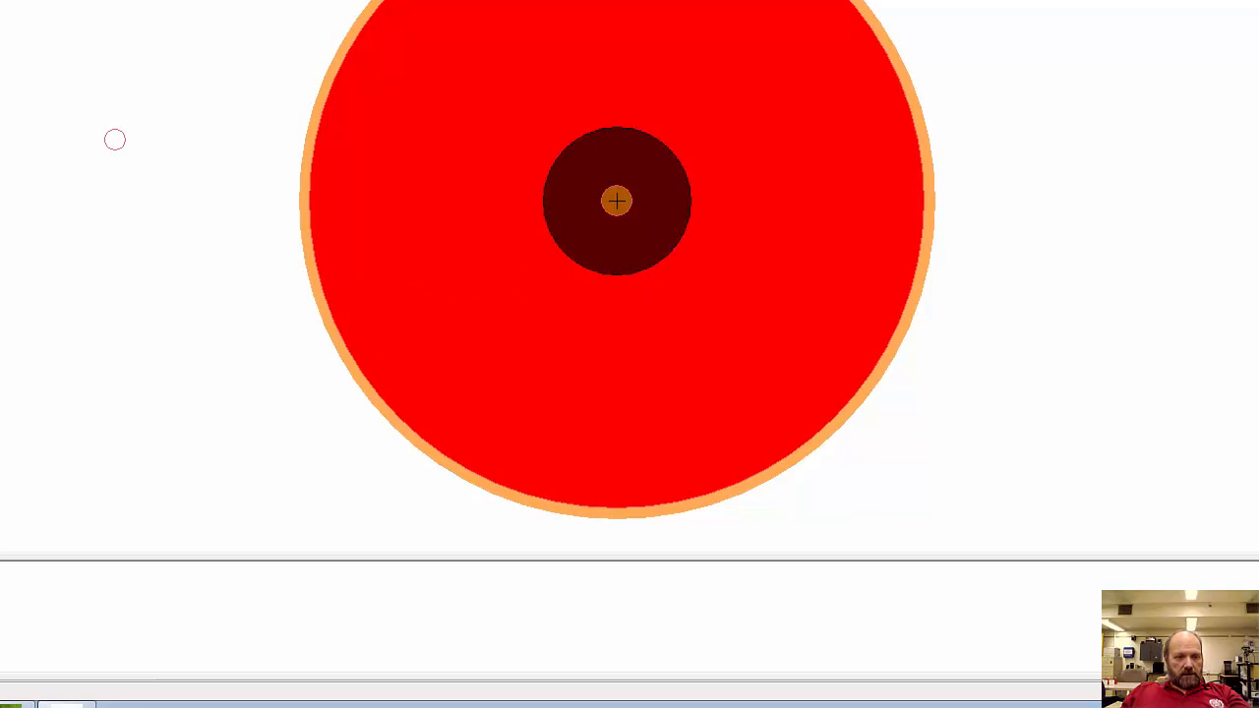
# Step: Set the Poly2 circle's radius to 30 microns and delete the stray small Hole1 circle outside the disk
pyautogui.hotkey('ctrl', 'e')
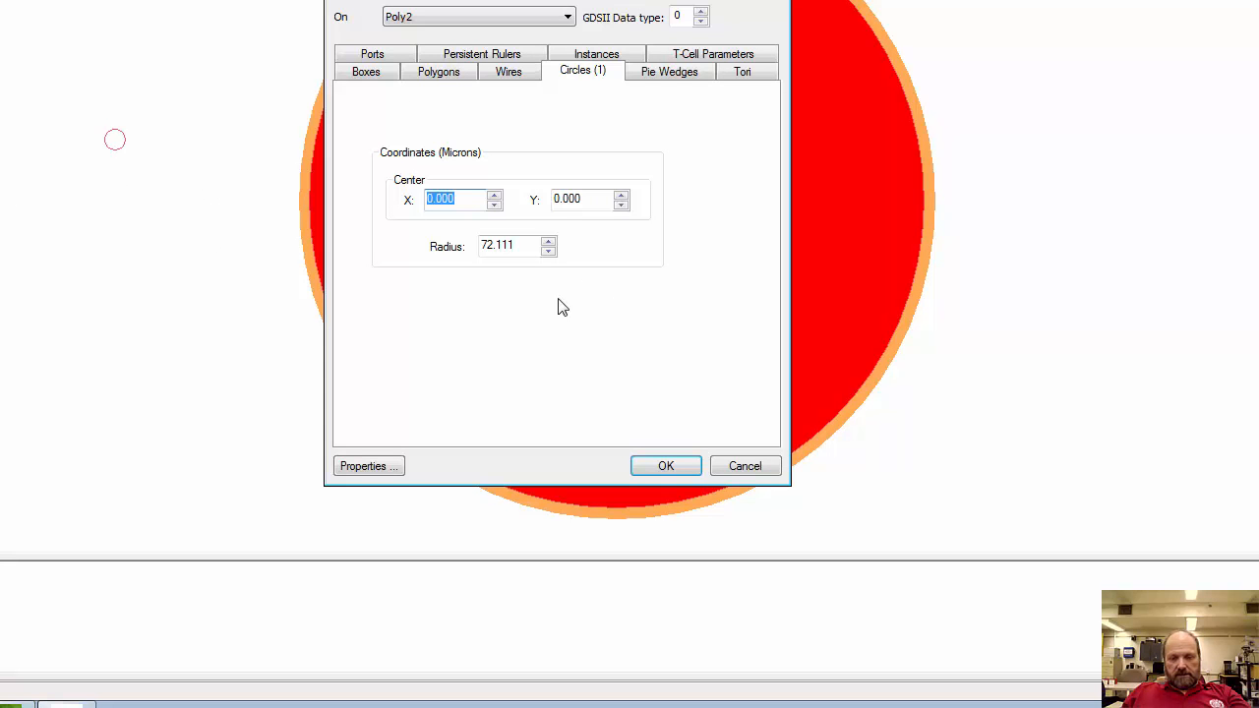
pyautogui.click(532, 246)
pyautogui.doubleClick(531, 246)
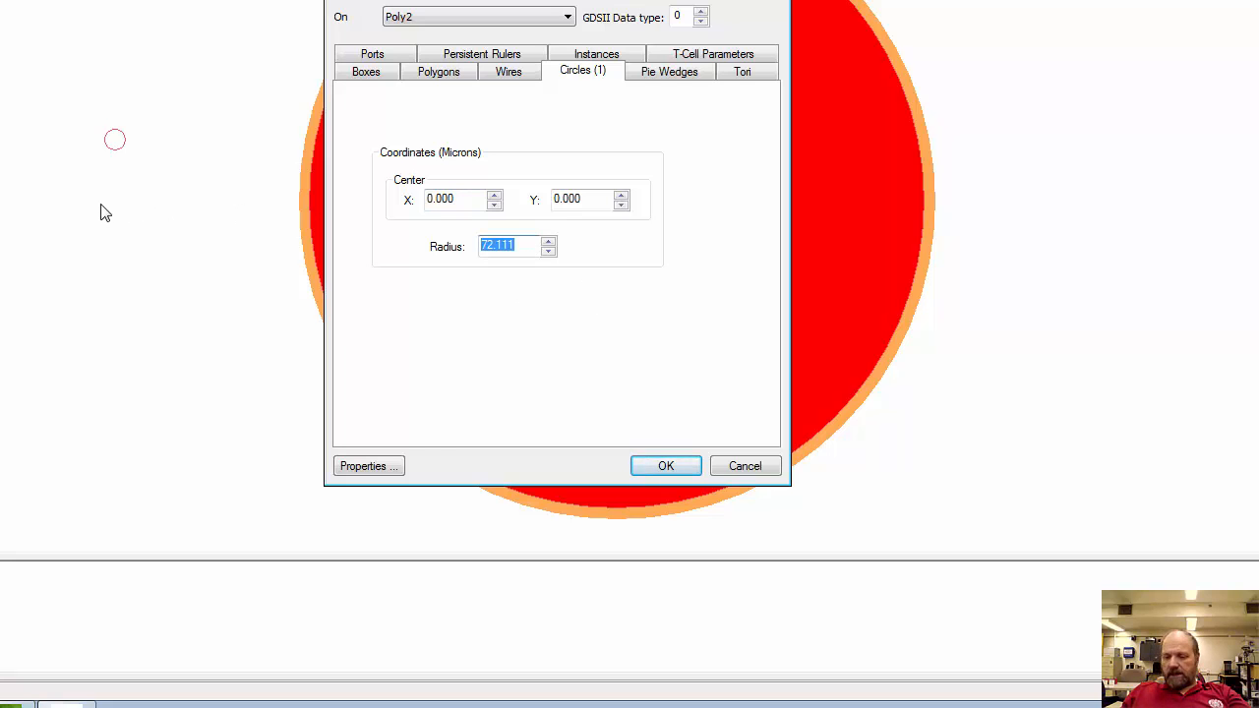
pyautogui.write('30')
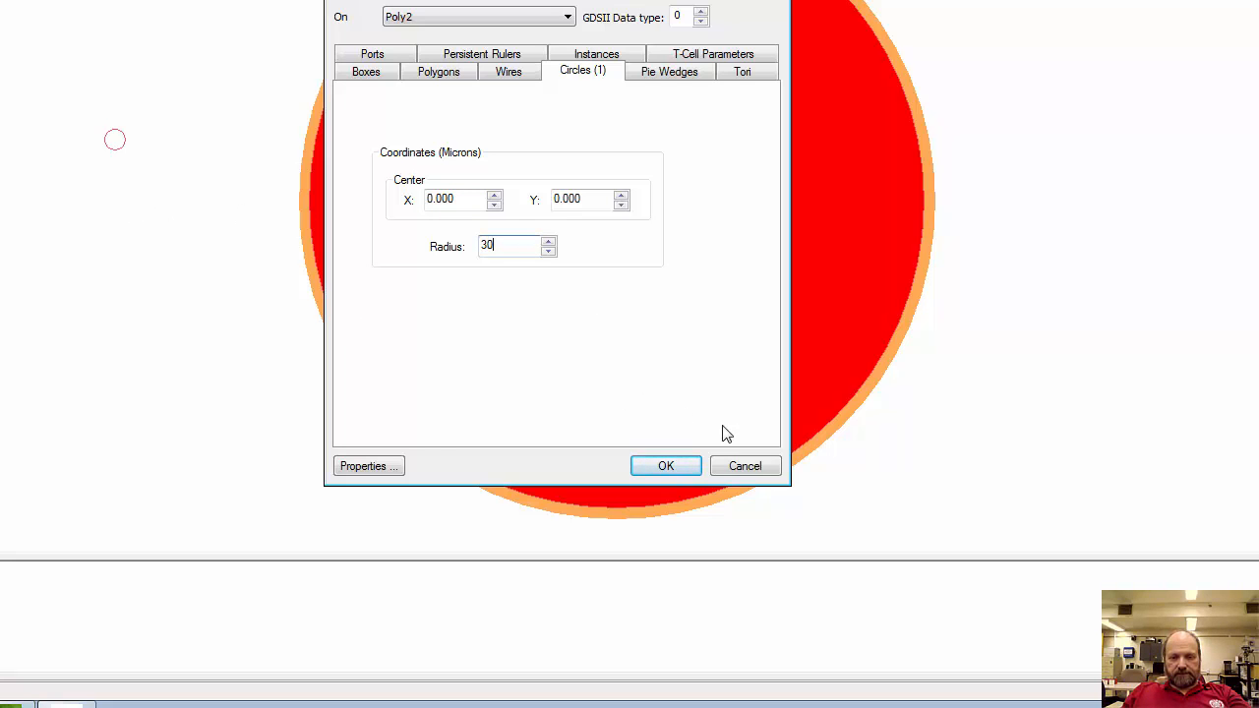
pyautogui.click(669, 467)
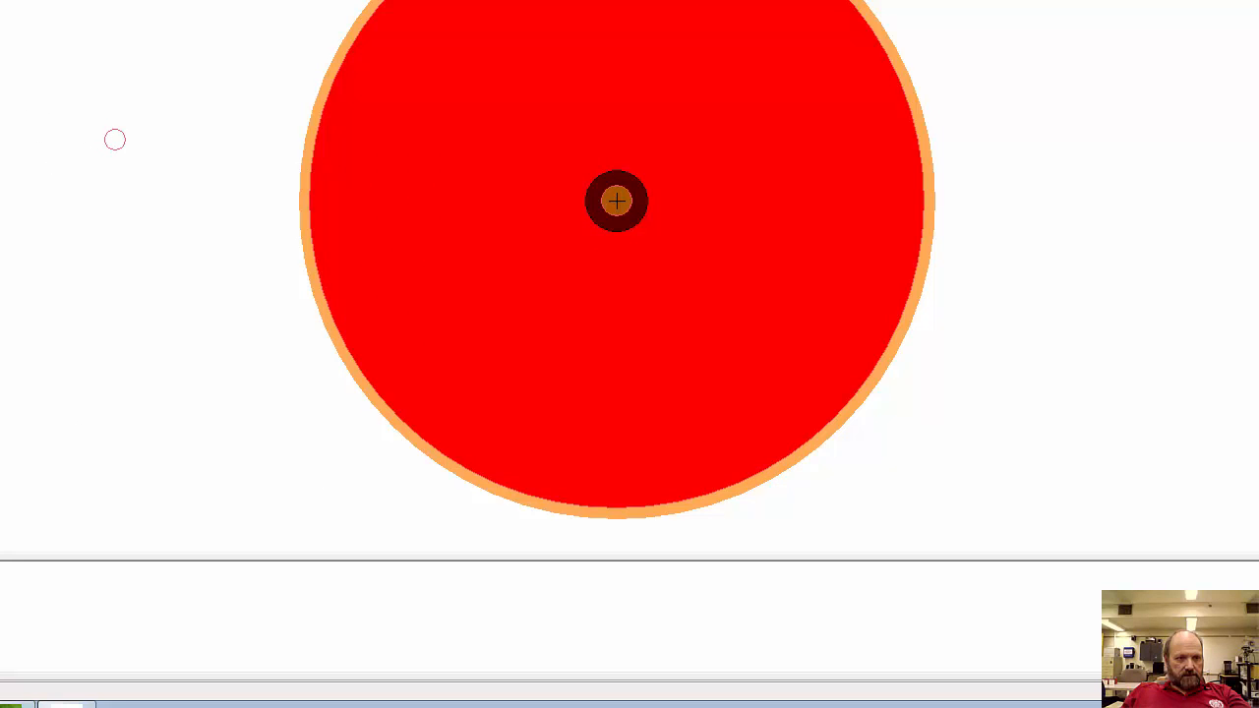
pyautogui.moveTo(53, 98); pyautogui.dragTo(156, 195)
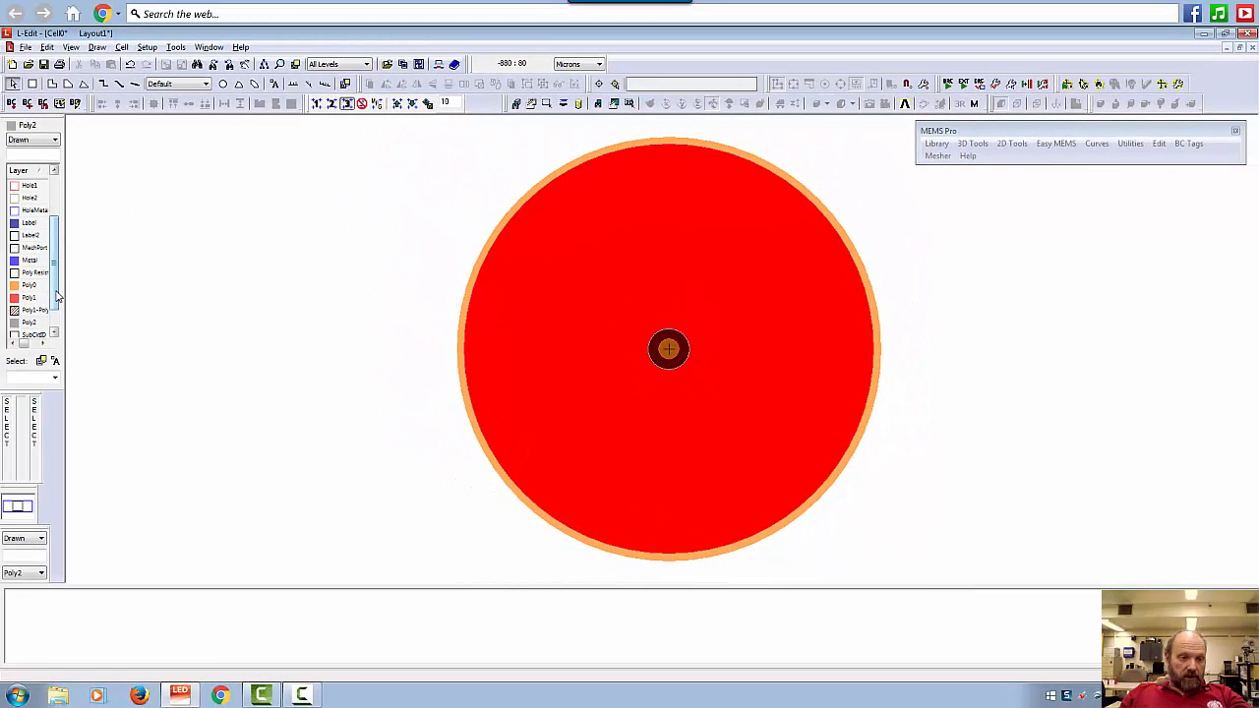
# Step: Draw a circle of about 67 microns radius on the Anchor2 layer, centred on the origin
pyautogui.moveTo(55, 286); pyautogui.dragTo(55, 261)
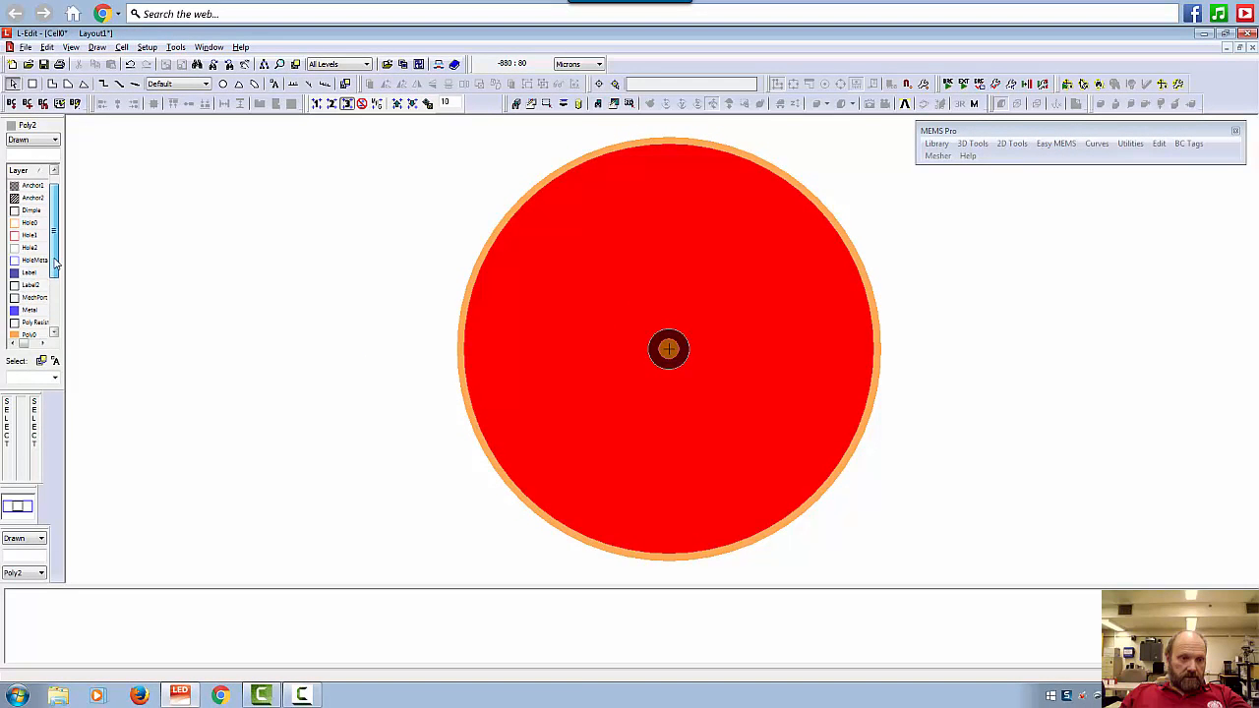
pyautogui.click(30, 198)
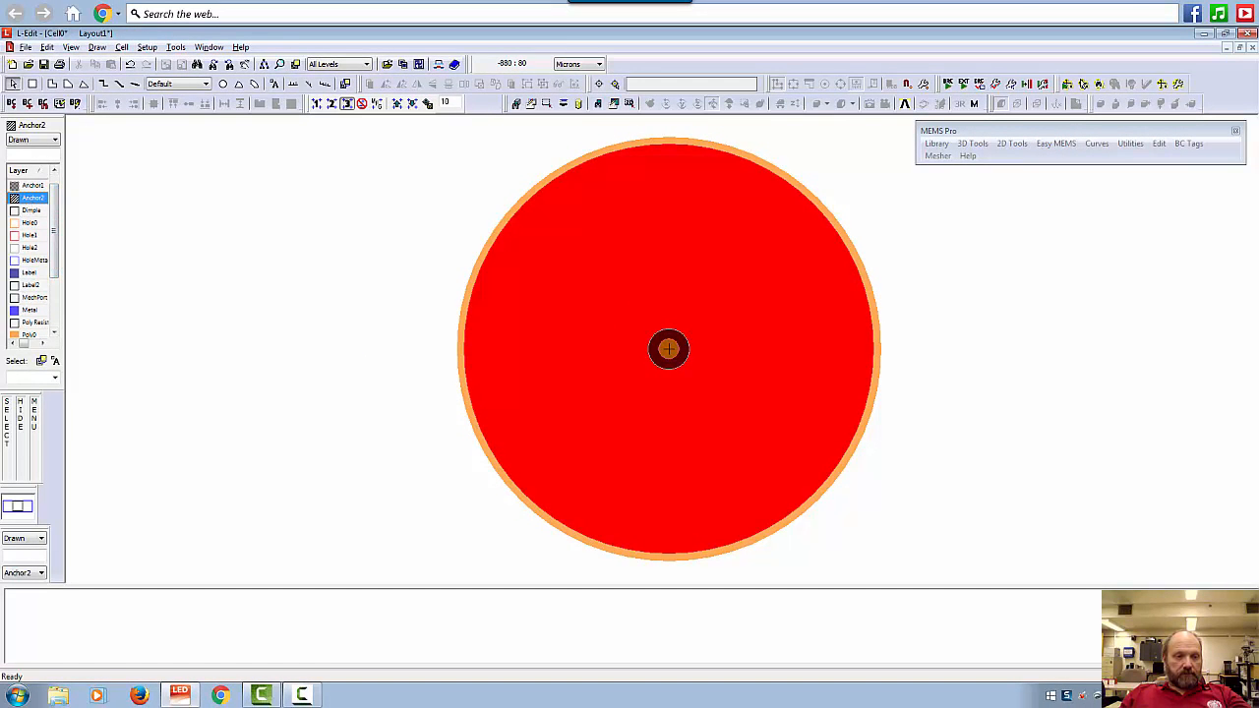
pyautogui.click(223, 84)
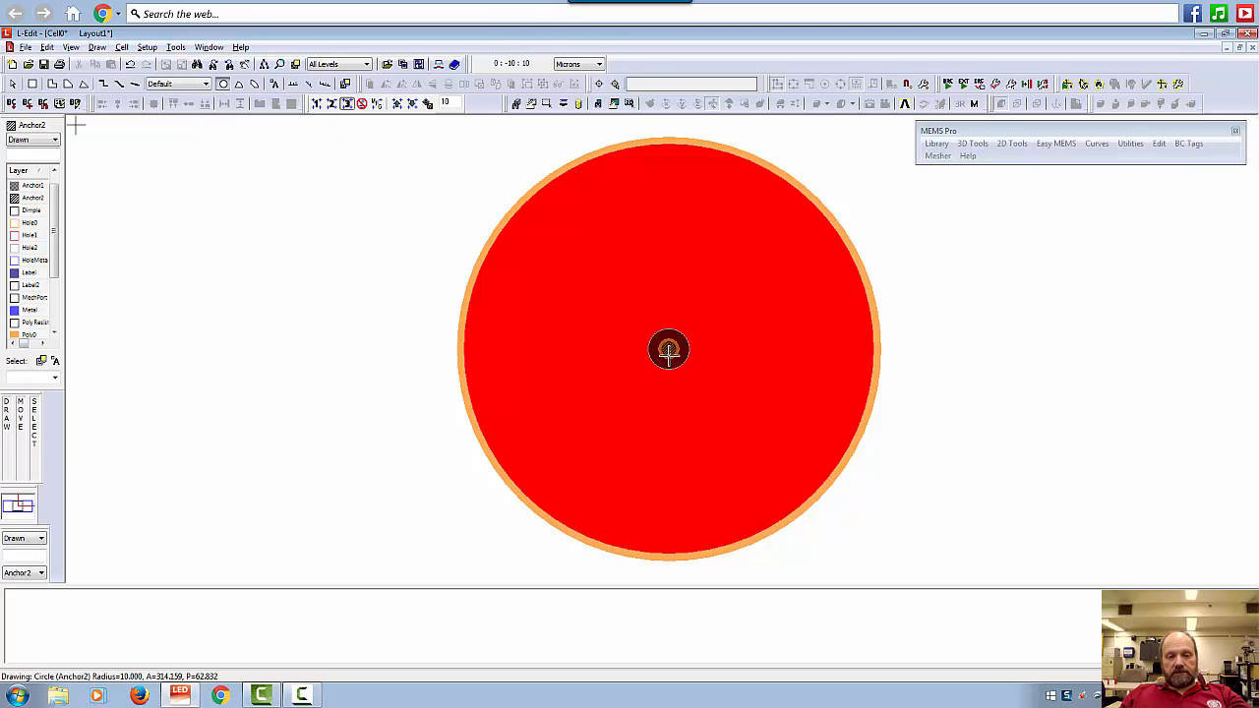
pyautogui.moveTo(669, 349); pyautogui.dragTo(697, 386)
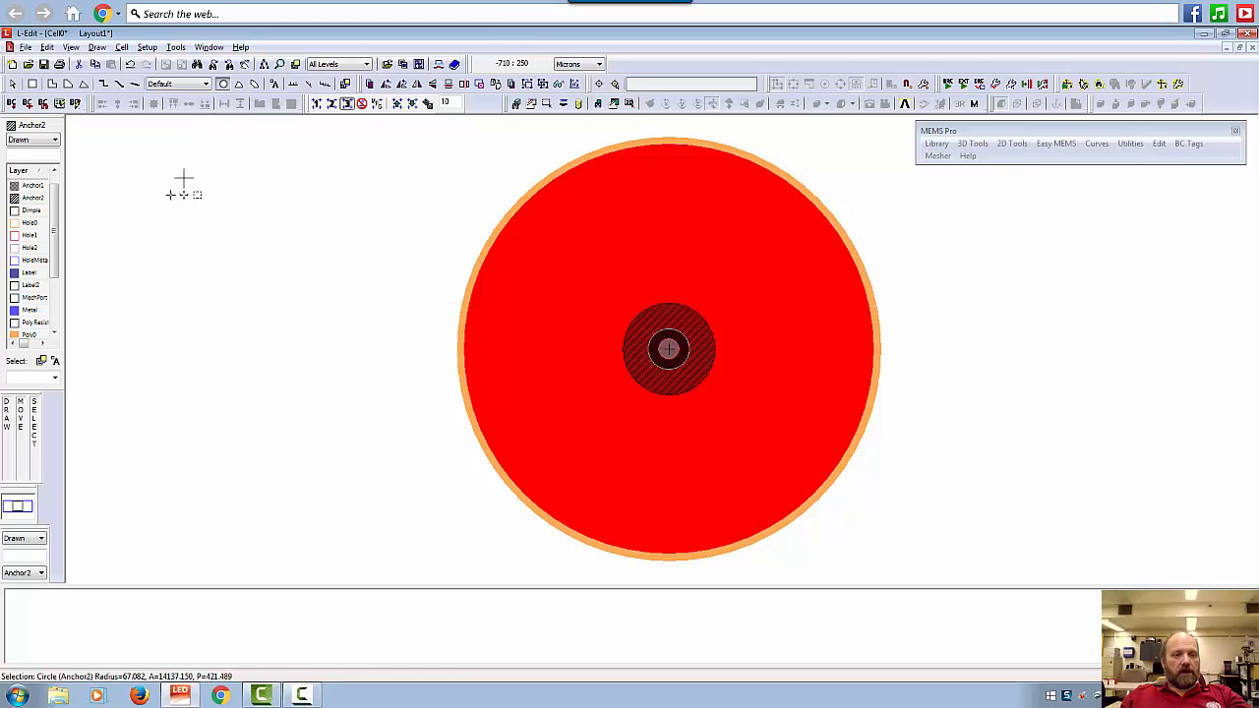
# Step: Set the radius of the Anchor2 circle at the disk's centre to 10 microns
pyautogui.click(48, 47)
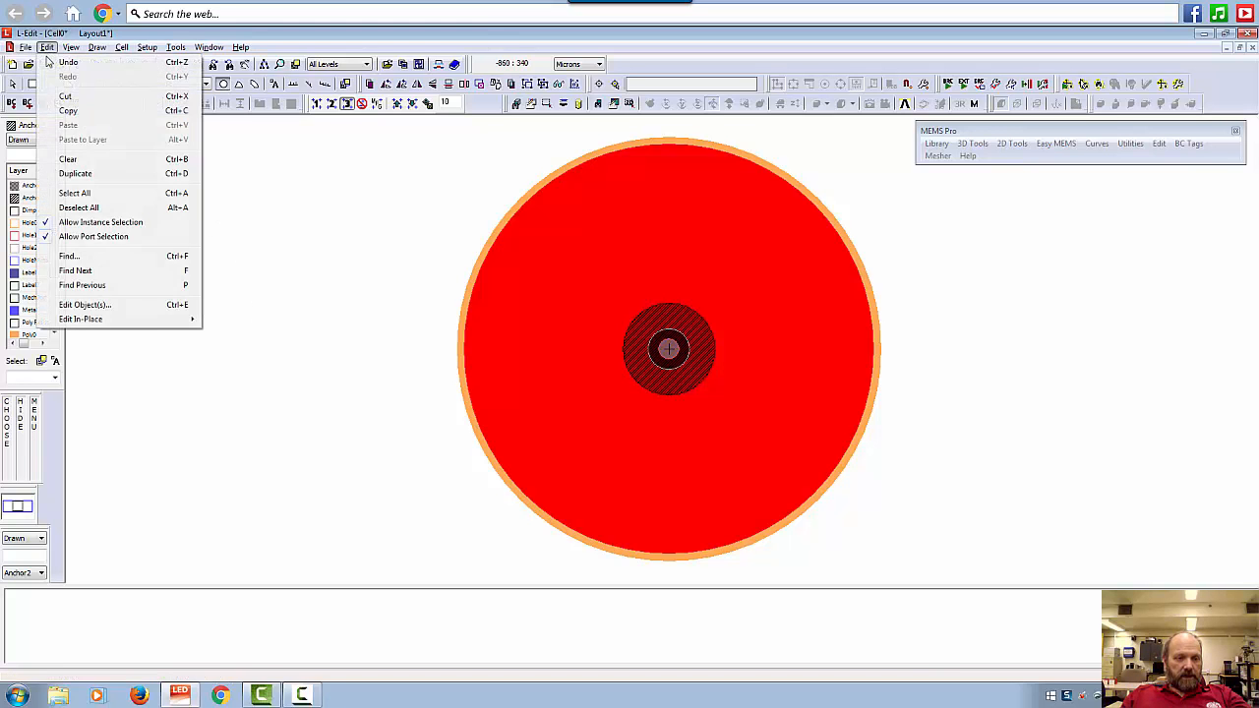
pyautogui.click(85, 254)
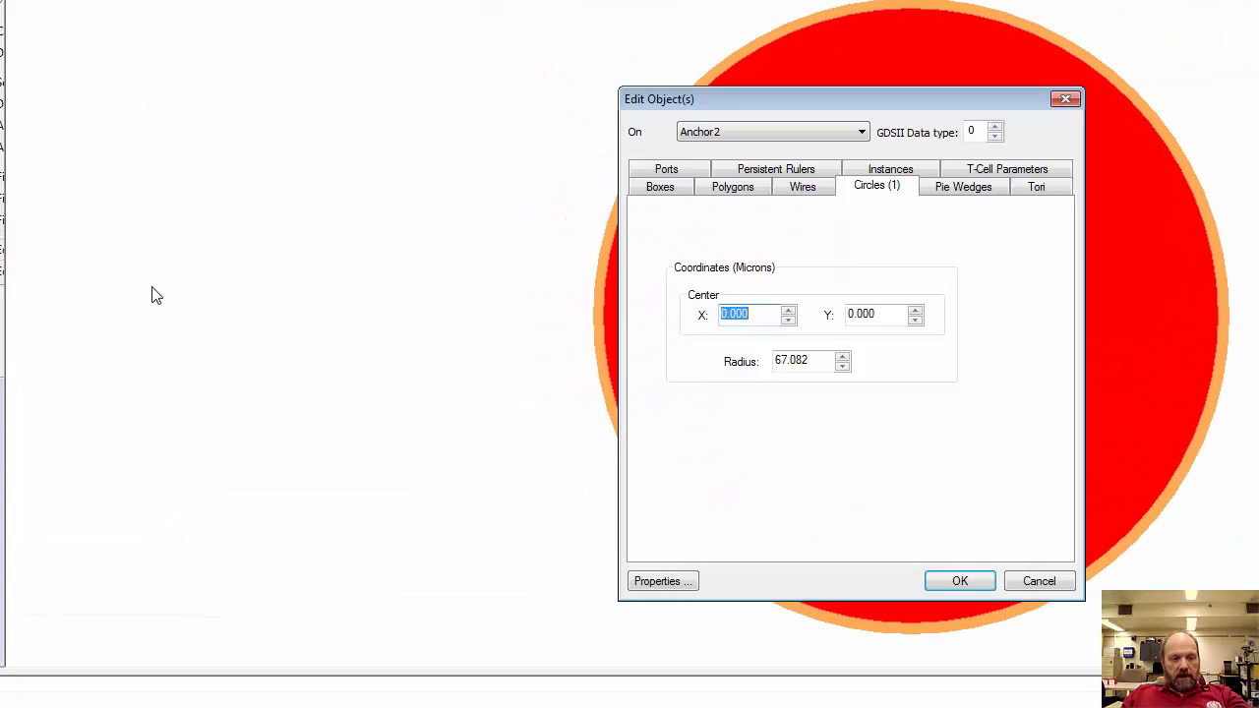
pyautogui.doubleClick(822, 361)
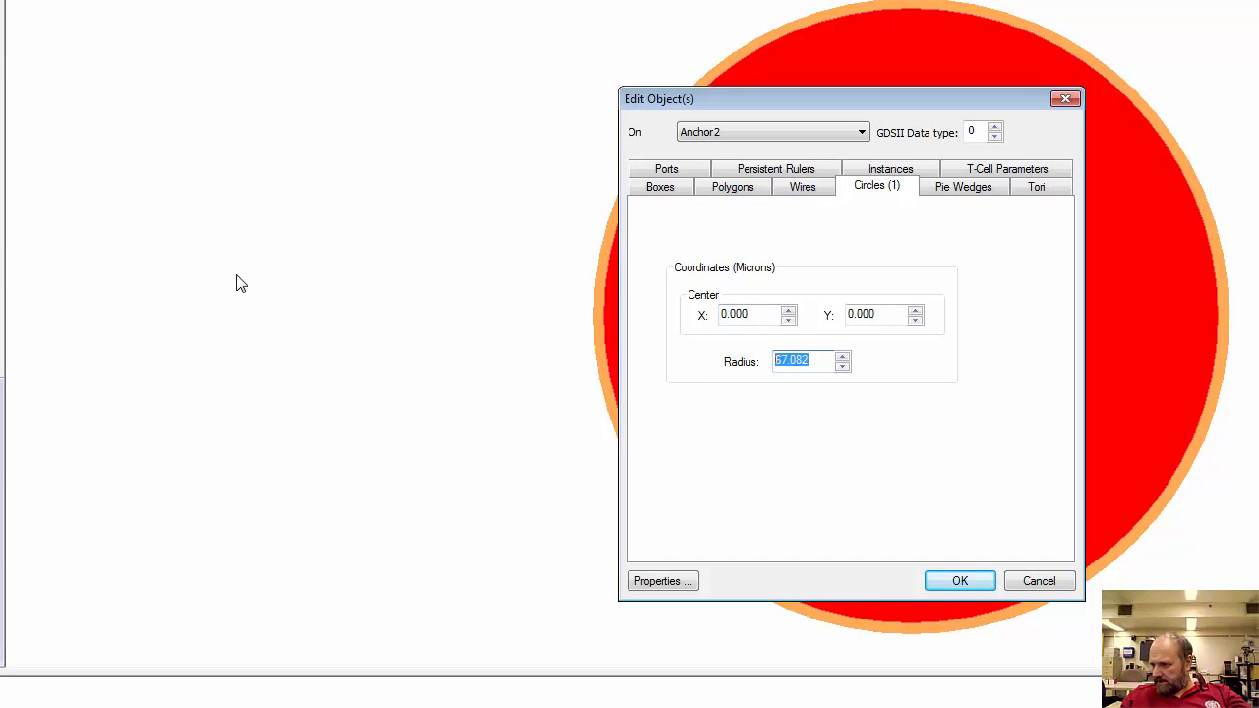
pyautogui.write('1')
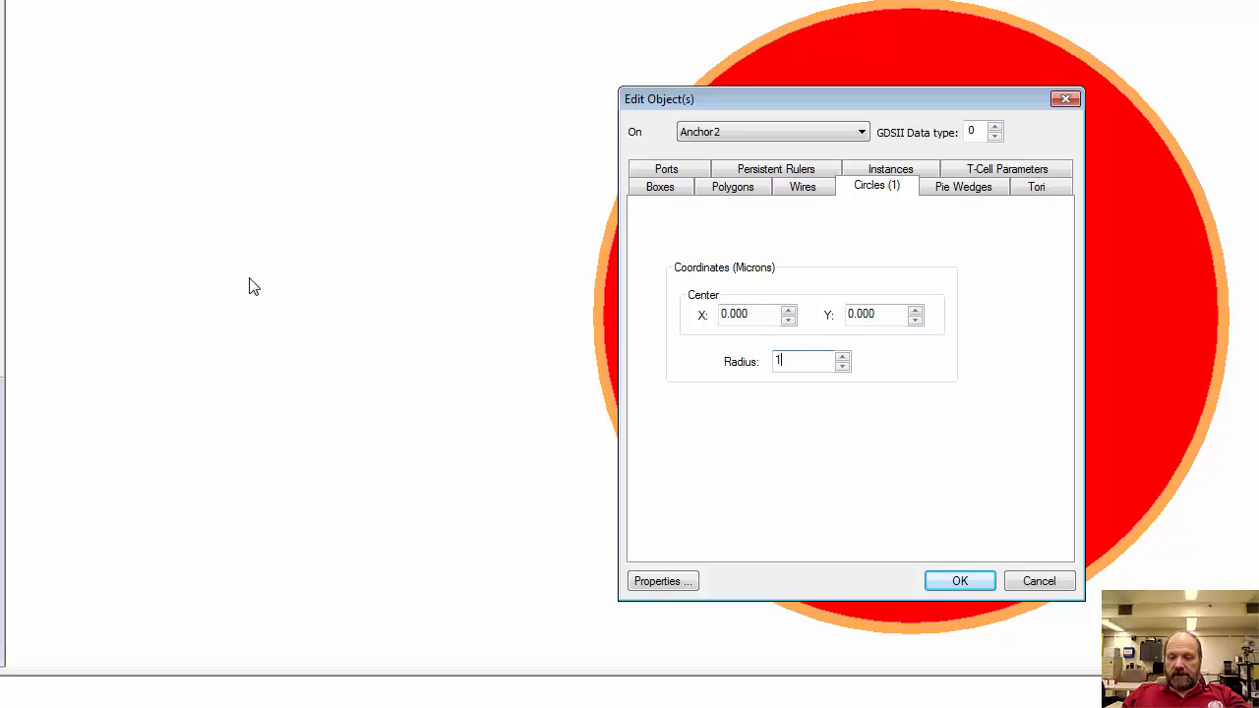
pyautogui.write('0')
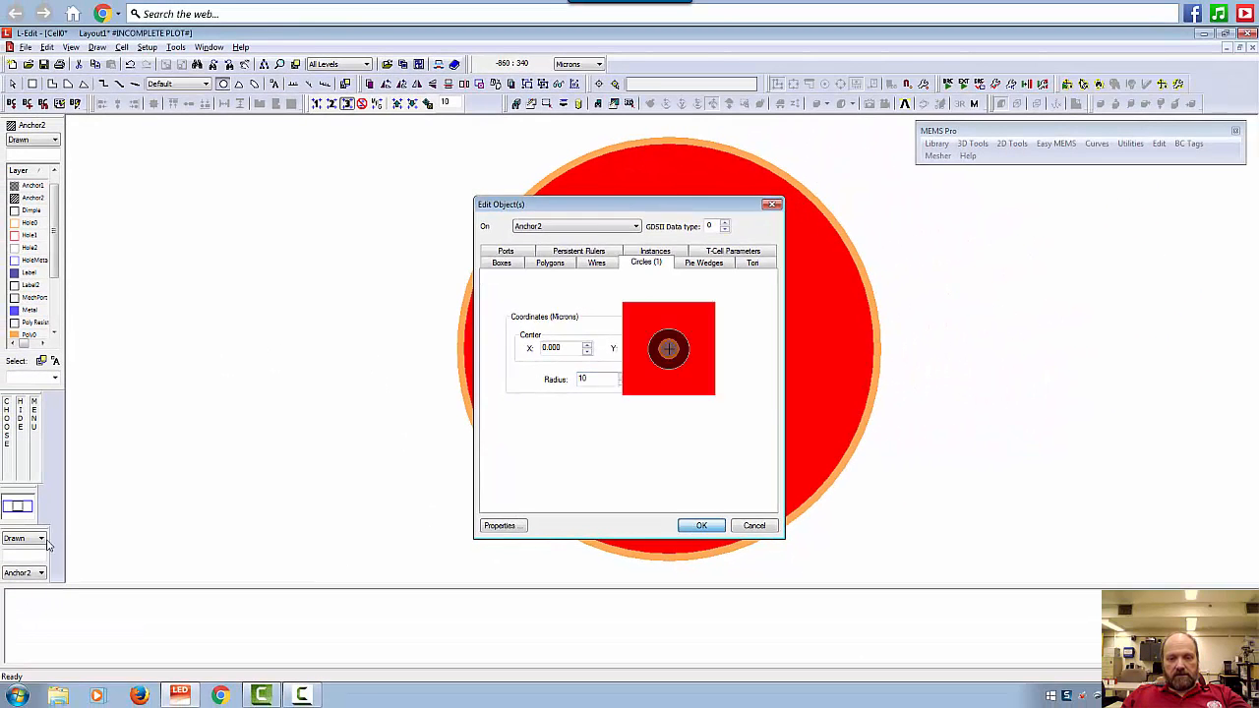
pyautogui.press('Return')
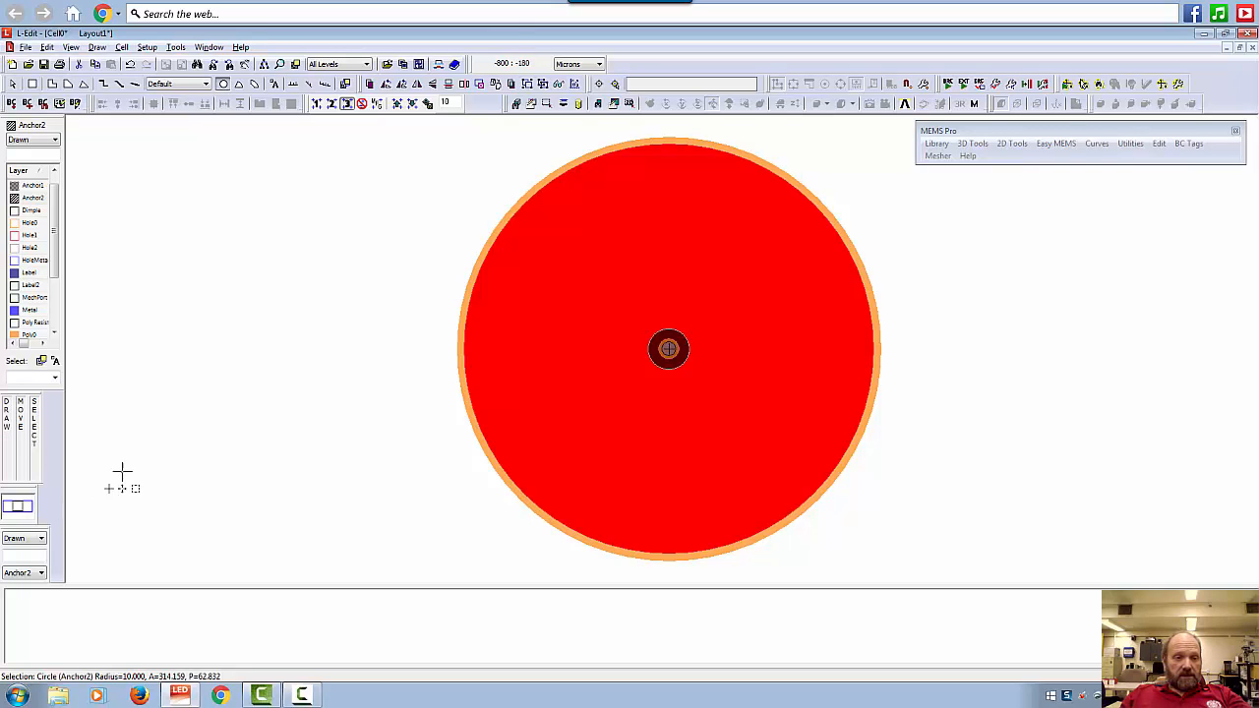
# Step: Draw a full torus on the Dimple layer outside the disk, with radii of about 320 and 297 microns
pyautogui.click(254, 84)
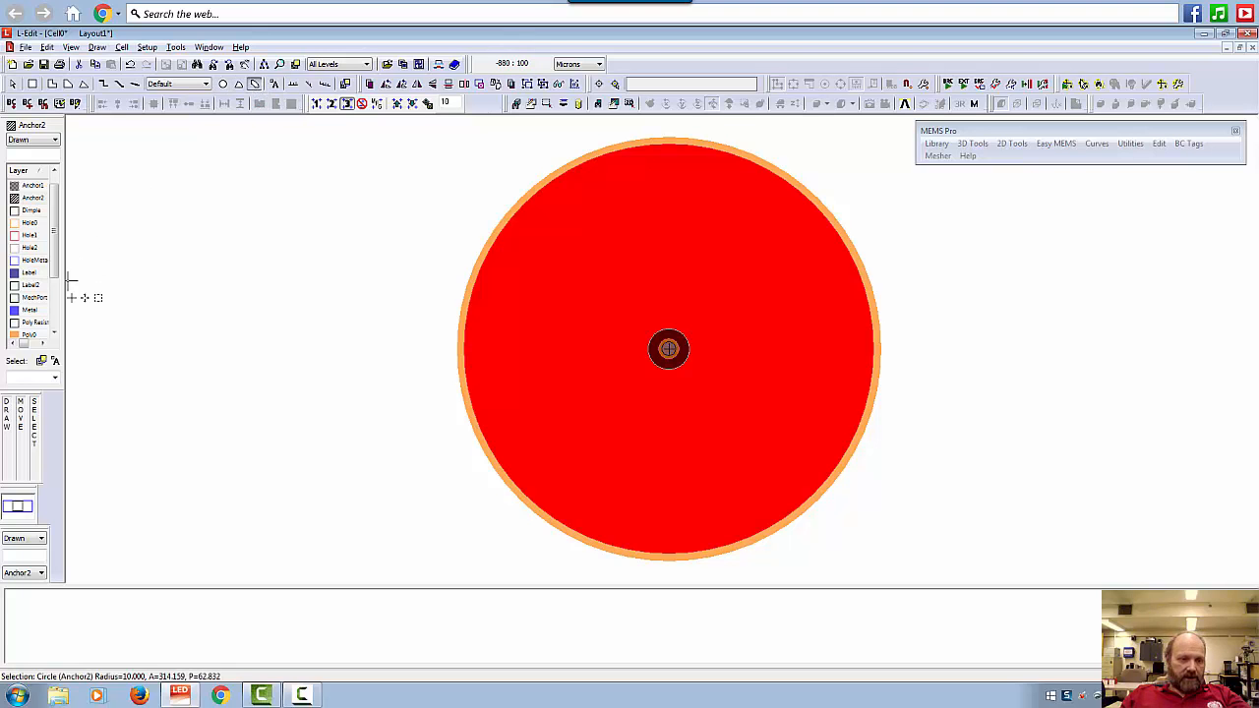
pyautogui.click(29, 210)
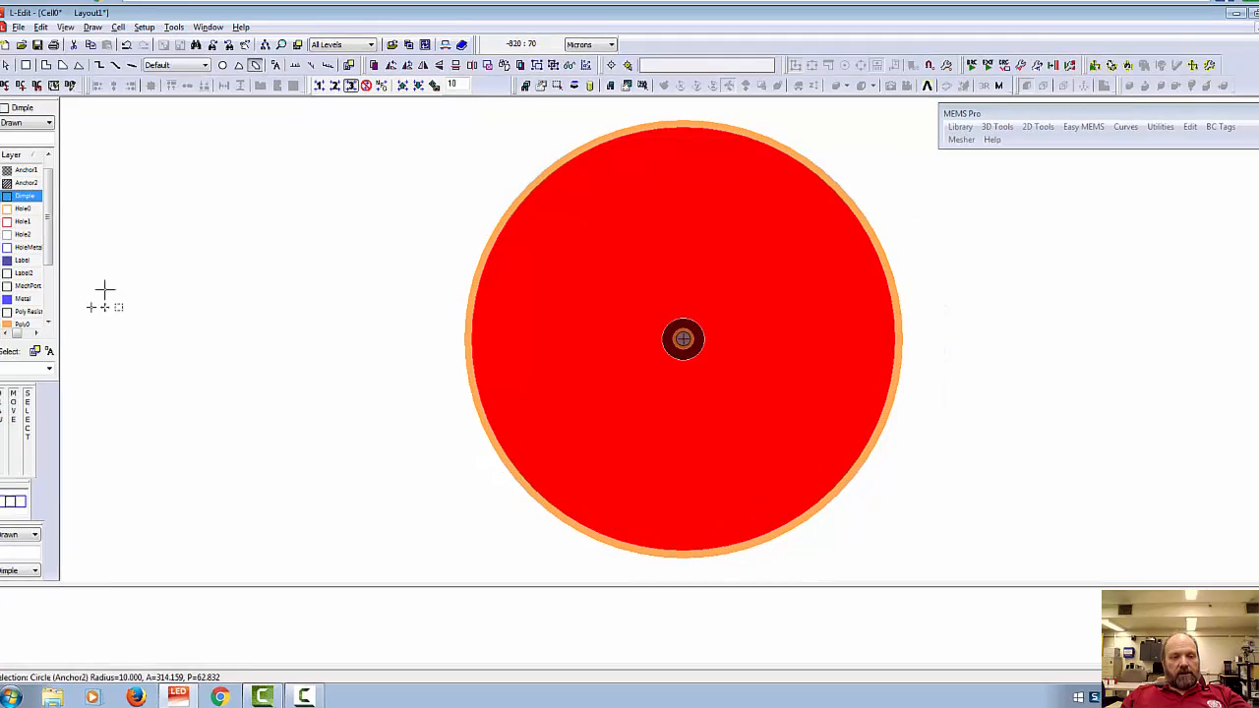
pyautogui.click(90, 159)
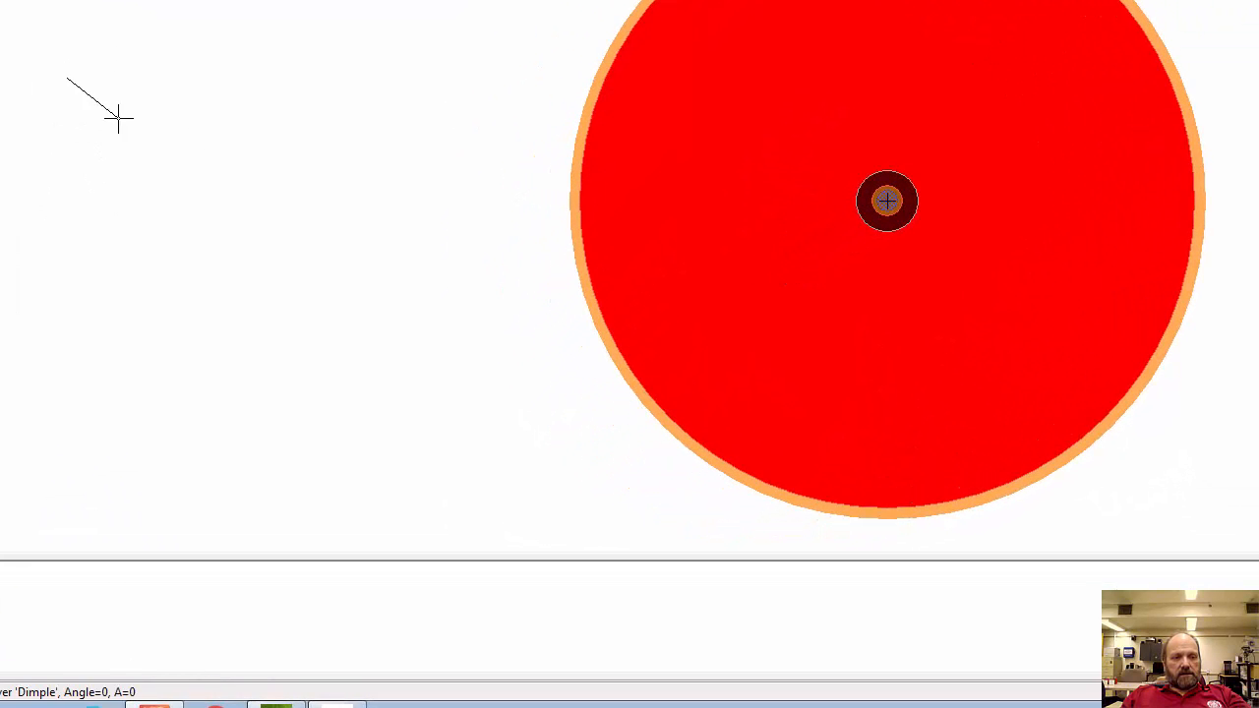
pyautogui.click(324, 282)
pyautogui.click(295, 282)
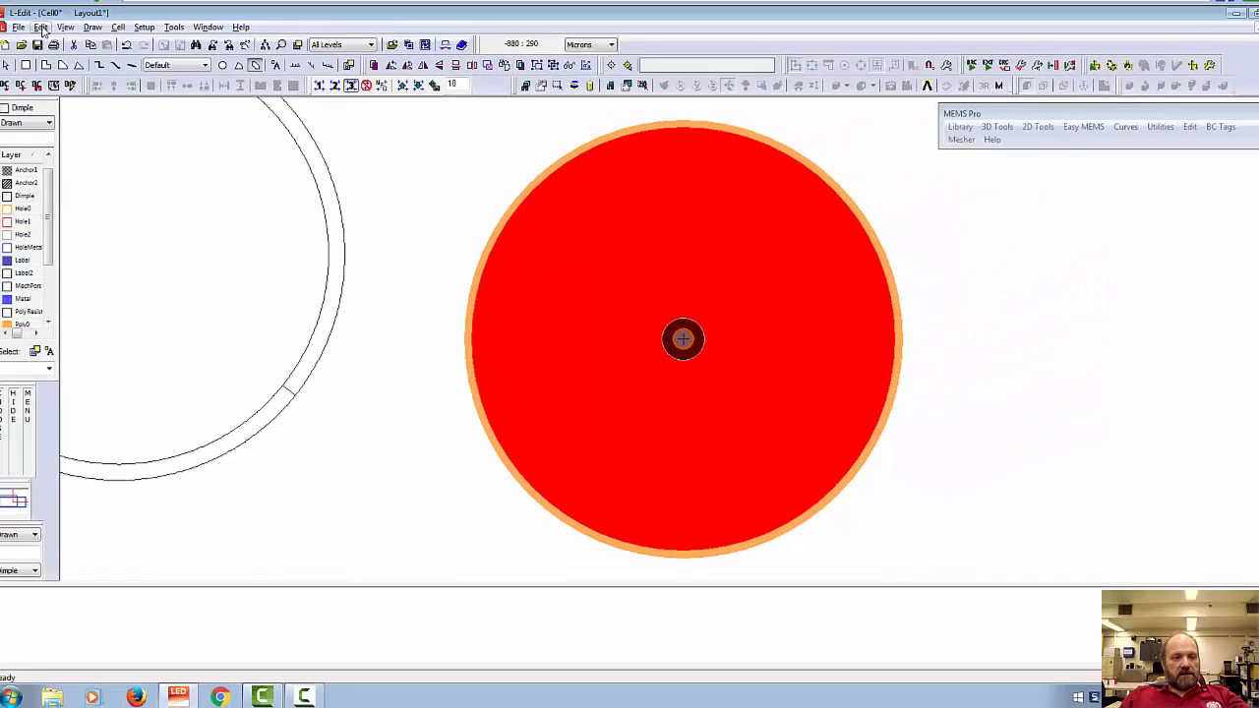
# Step: Set the Dimple torus's Radius 1 to 245 microns and Radius 2 to 250 microns
pyautogui.click(46, 47)
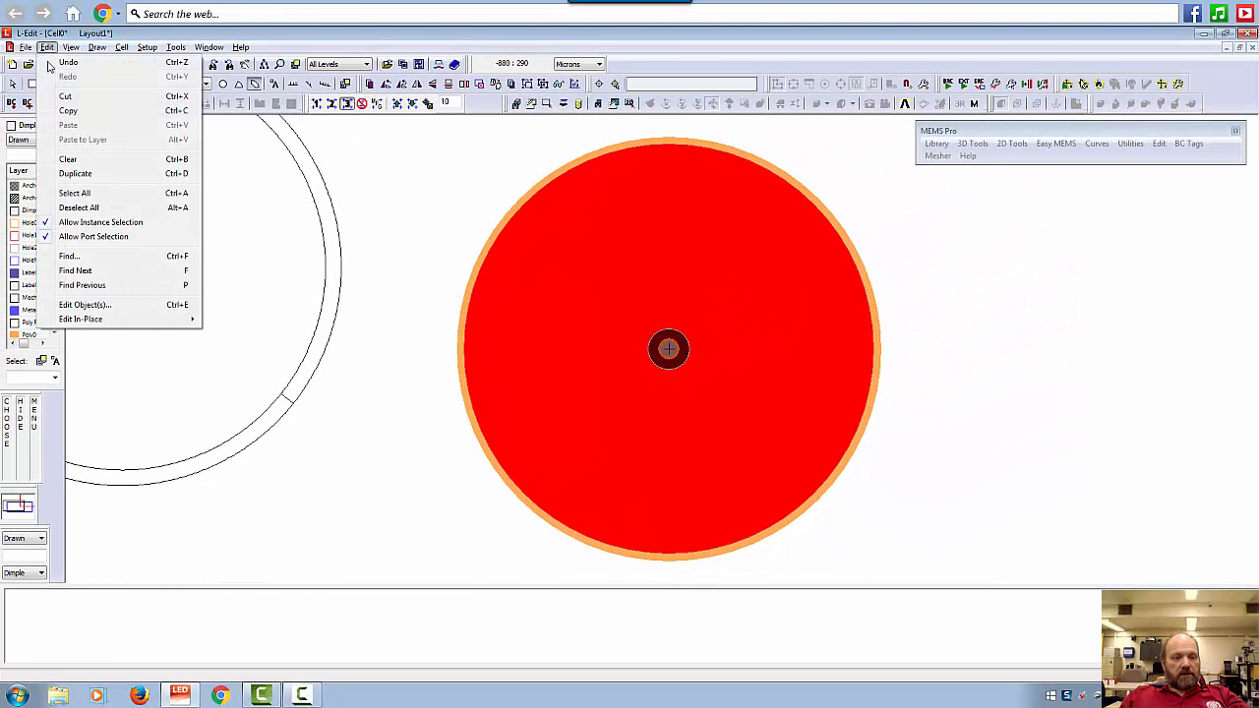
pyautogui.click(98, 305)
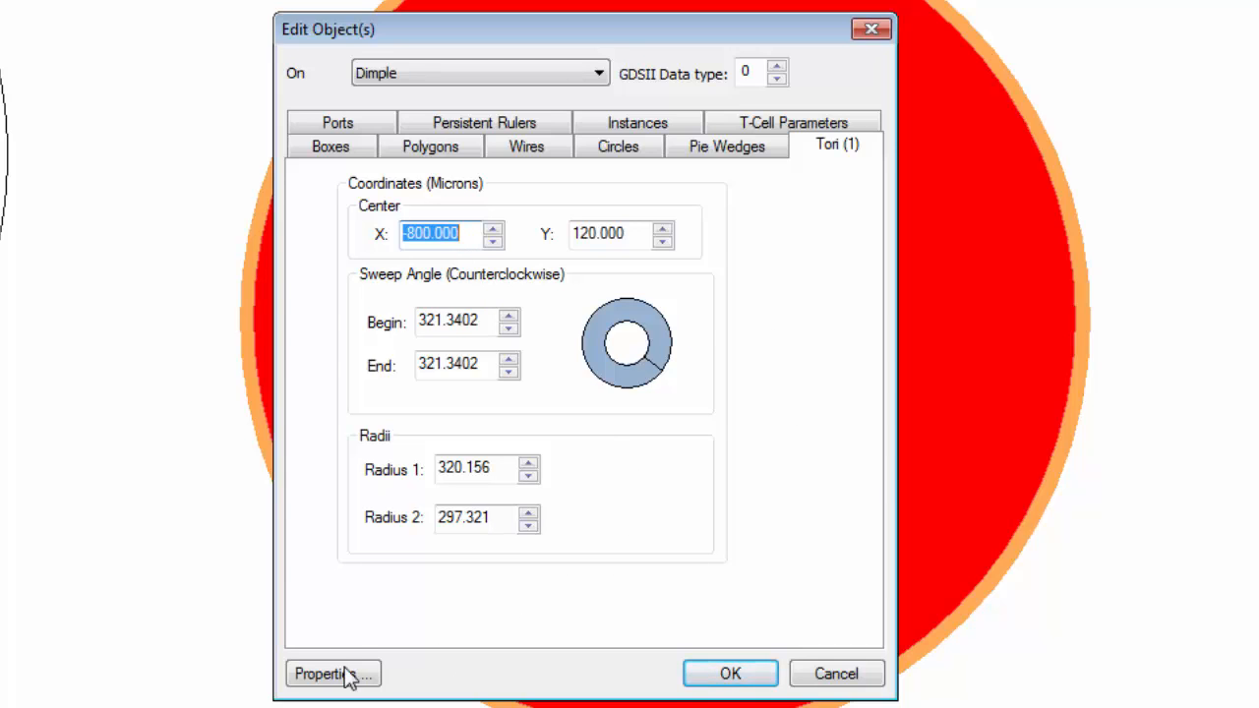
pyautogui.moveTo(507, 516); pyautogui.dragTo(315, 542)
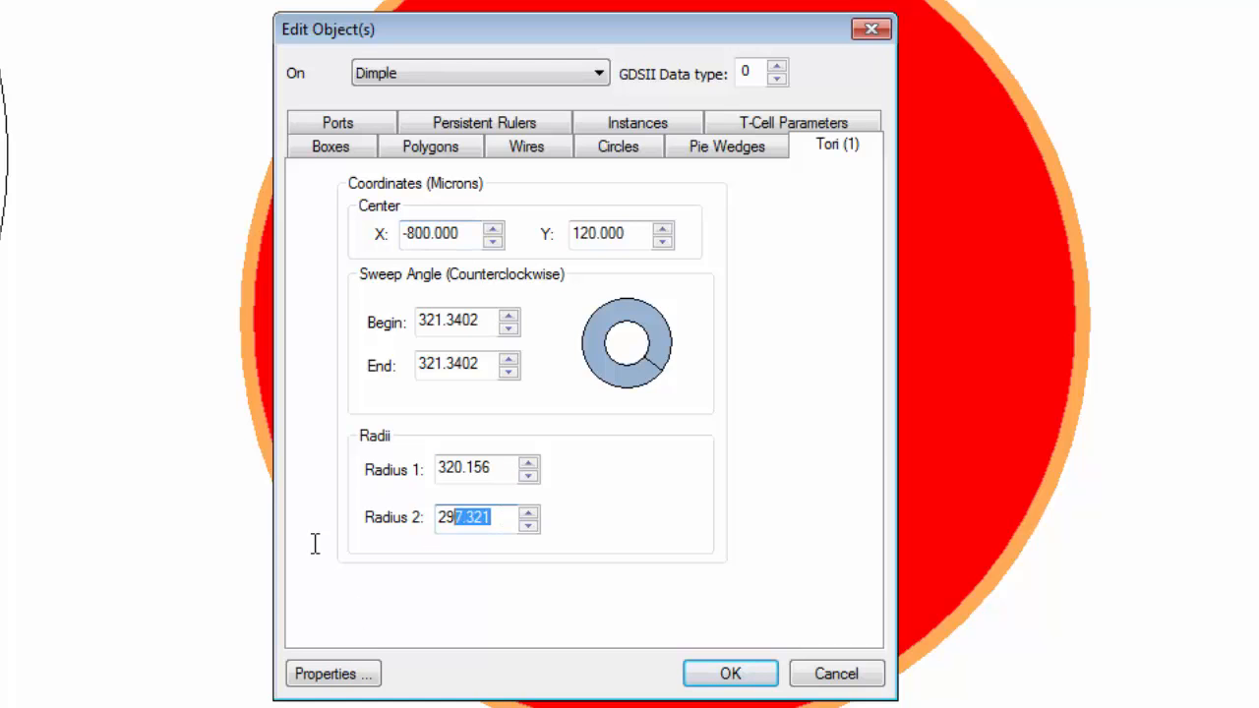
pyautogui.write('25')
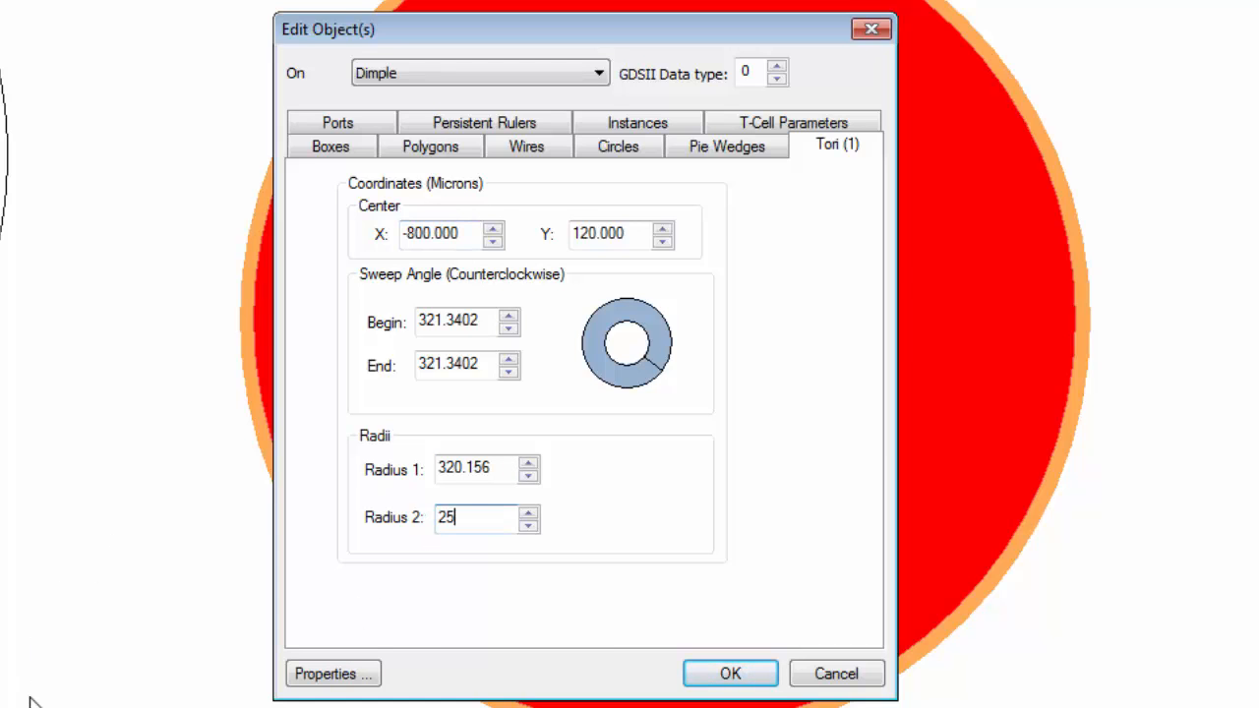
pyautogui.write('0')
pyautogui.doubleClick(497, 467)
pyautogui.write('245')
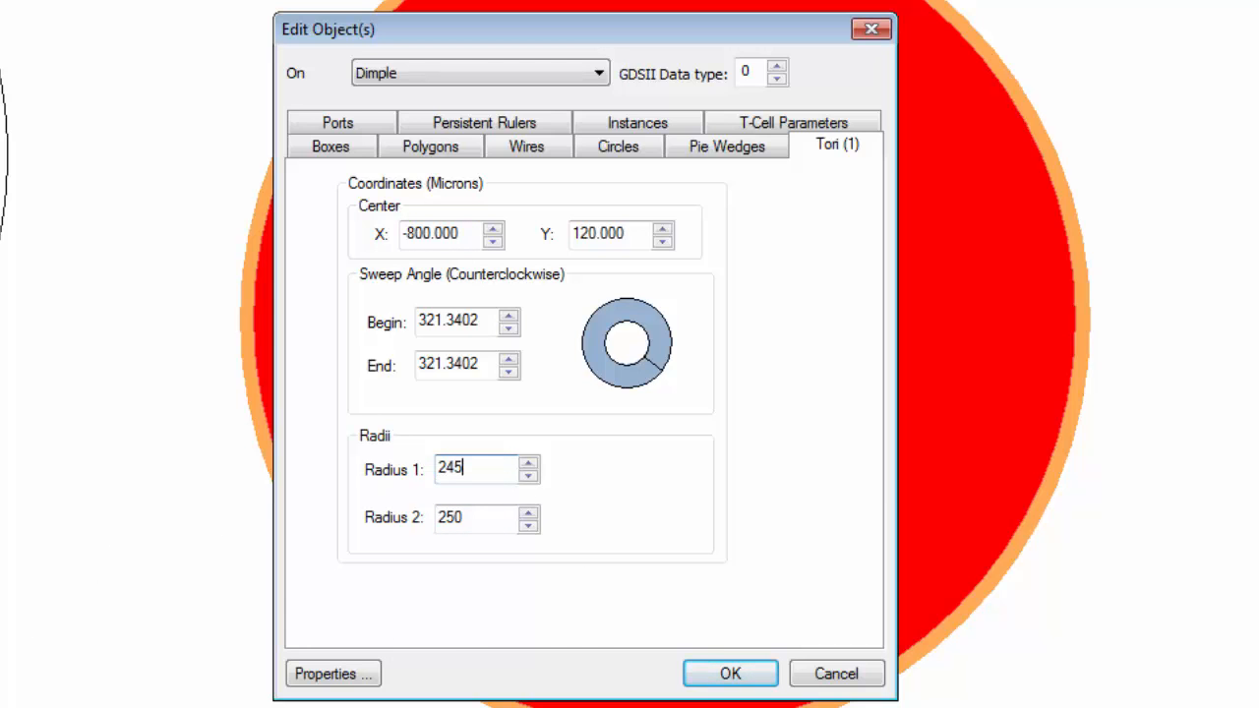
pyautogui.click(728, 675)
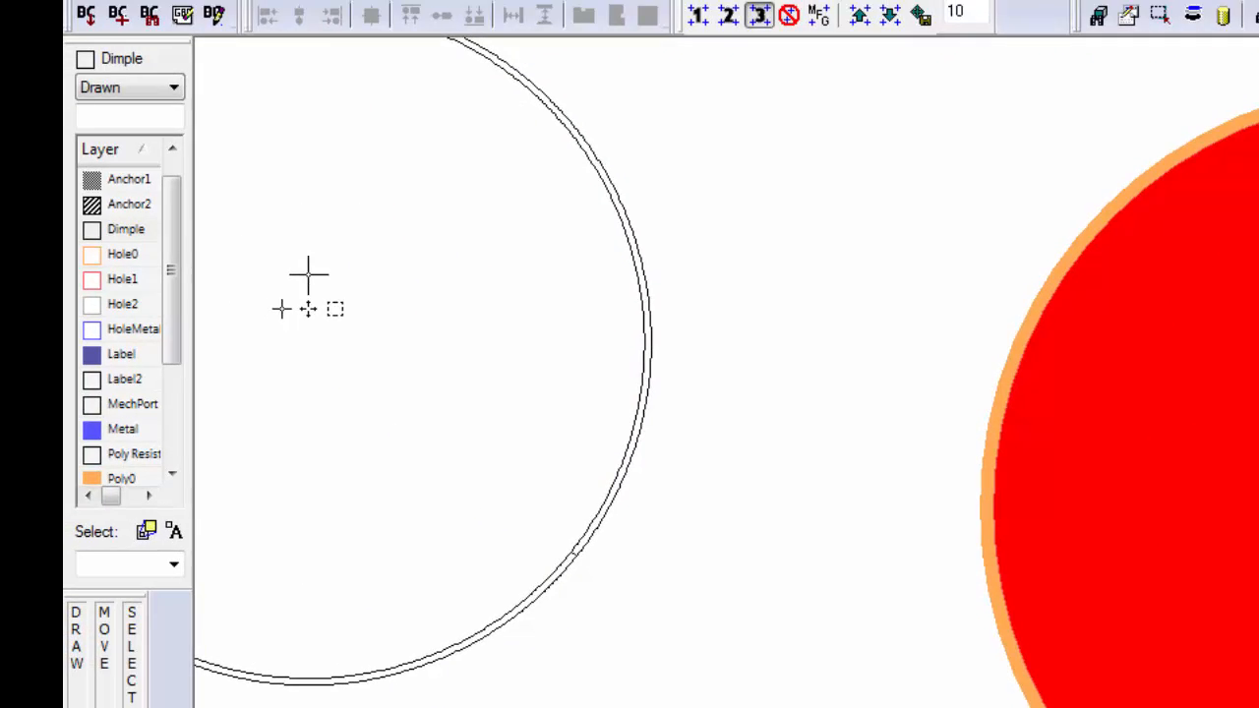
# Step: Move the Dimple torus onto the disk and align it with all the circles by centre and middle
pyautogui.moveTo(308, 275); pyautogui.dragTo(1024, 385, button='middle')
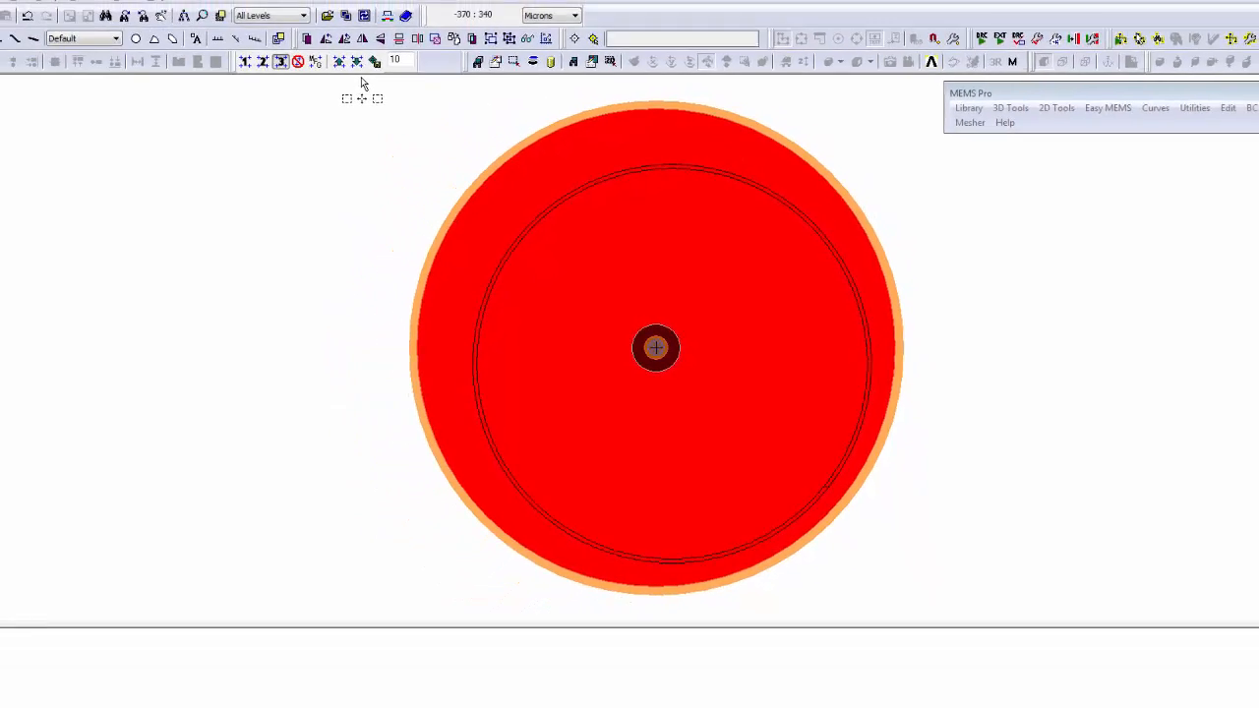
pyautogui.moveTo(361, 79); pyautogui.dragTo(933, 560)
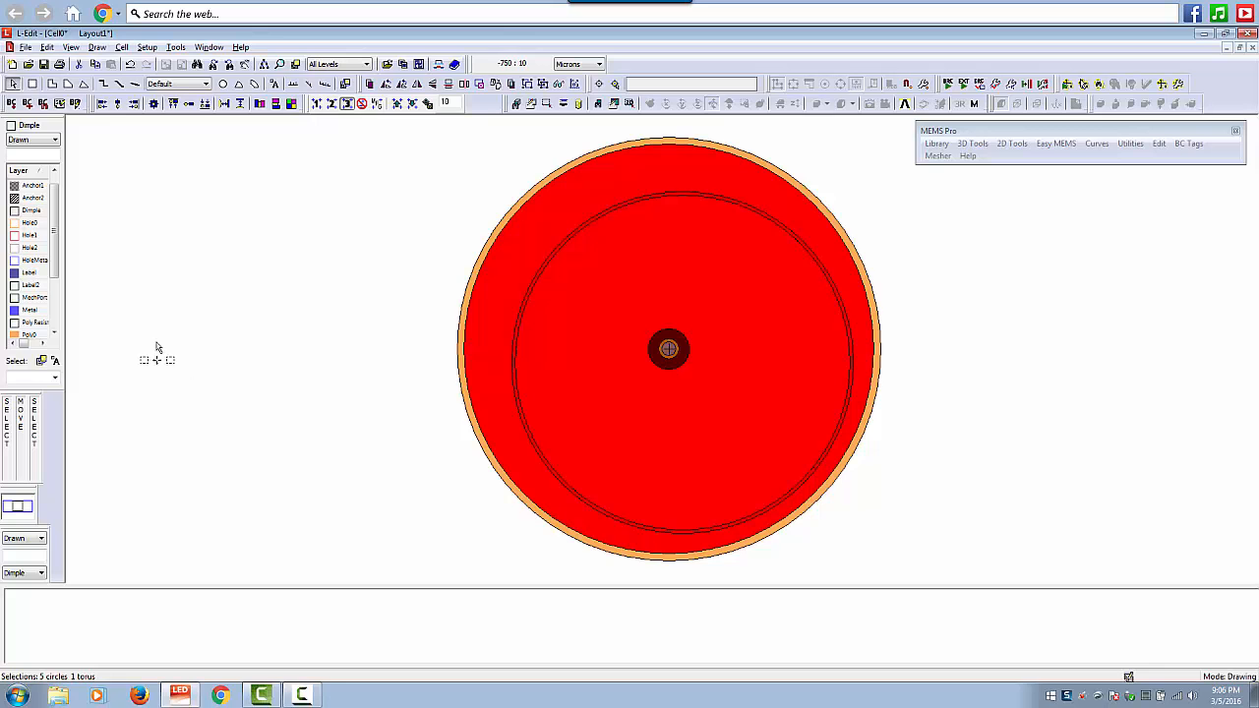
pyautogui.click(46, 47)
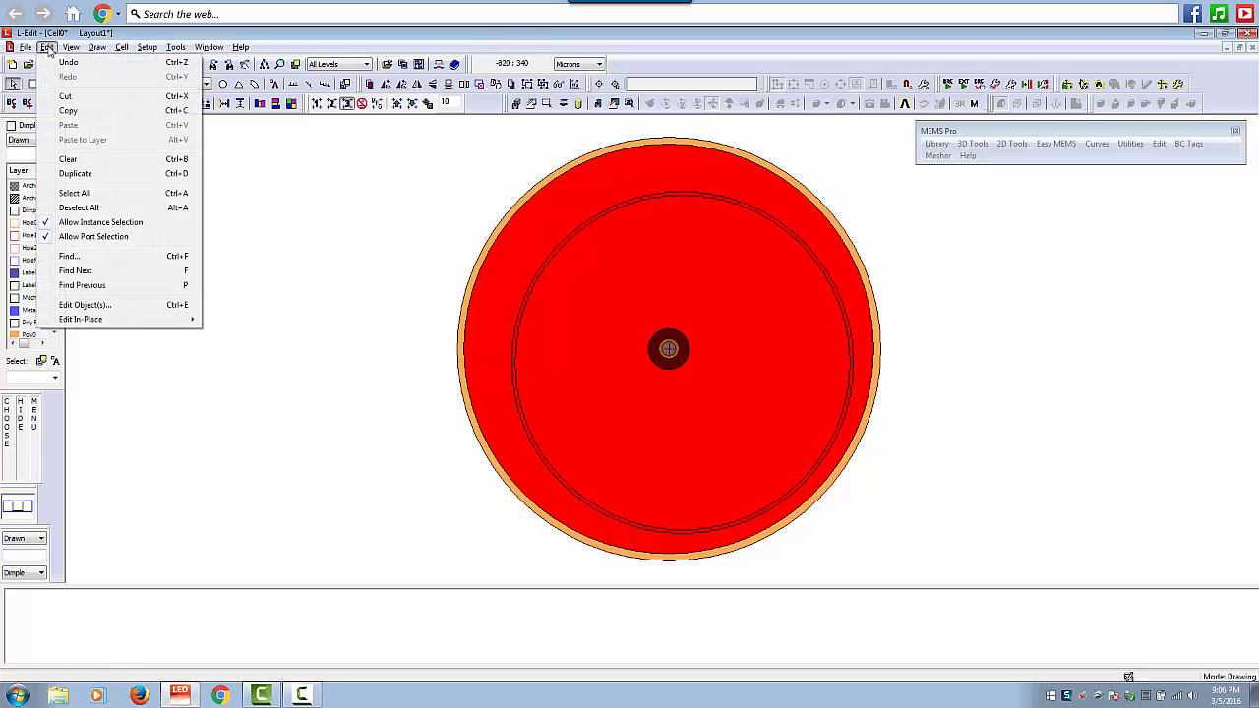
pyautogui.click(48, 49)
pyautogui.click(98, 48)
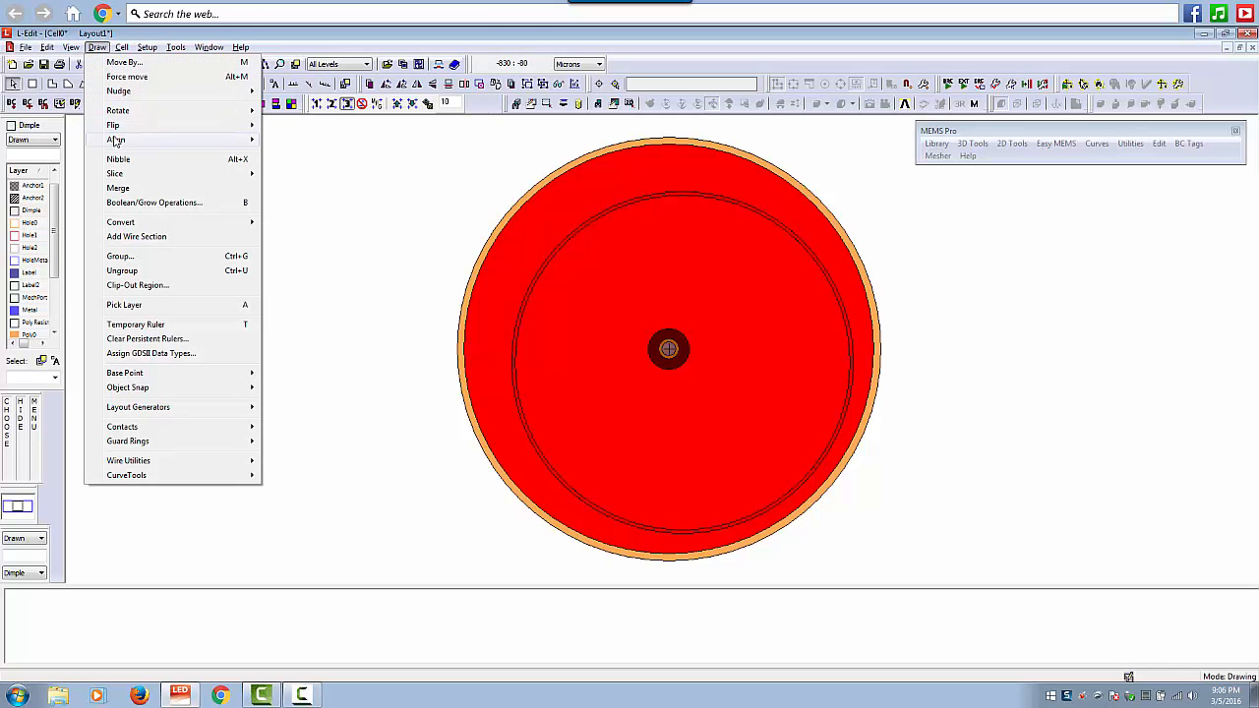
pyautogui.moveTo(123, 145)
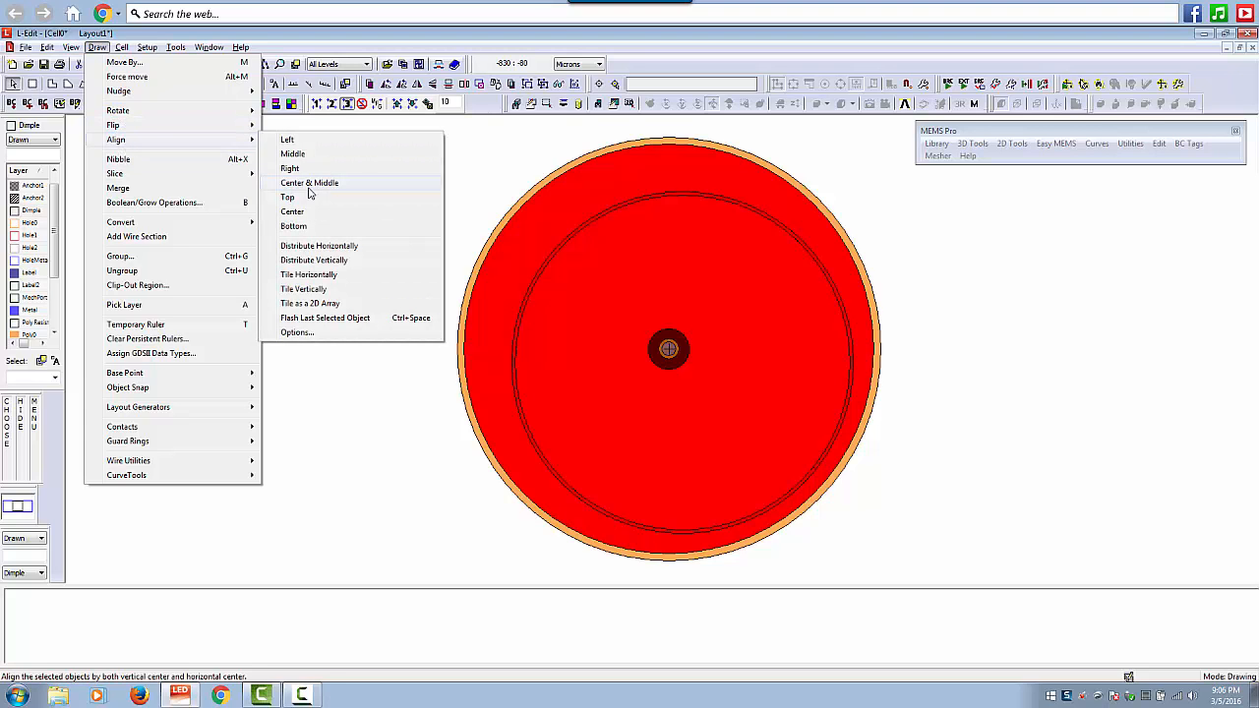
pyautogui.click(309, 184)
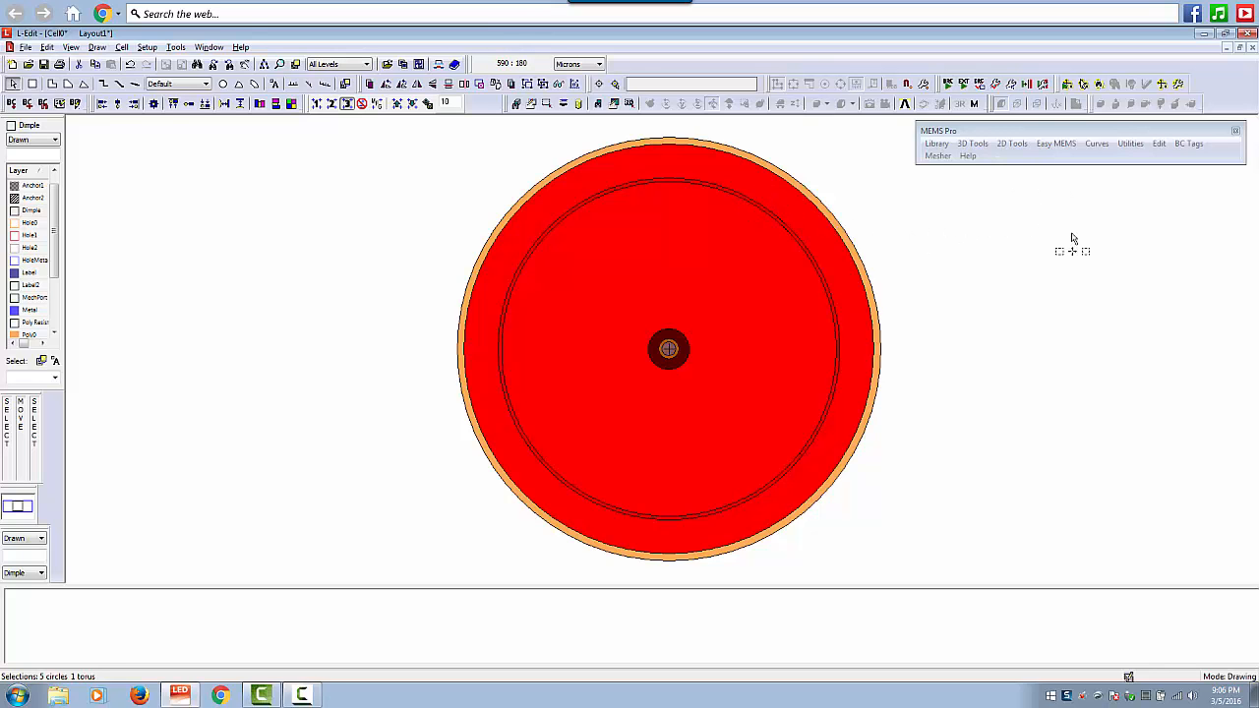
# Step: Generate plate-release etch holes in the Poly1 disk on the Hole1 layer, 5 by 5 with a spacing of 25, without dimples
pyautogui.click(914, 246)
pyautogui.click(765, 186)
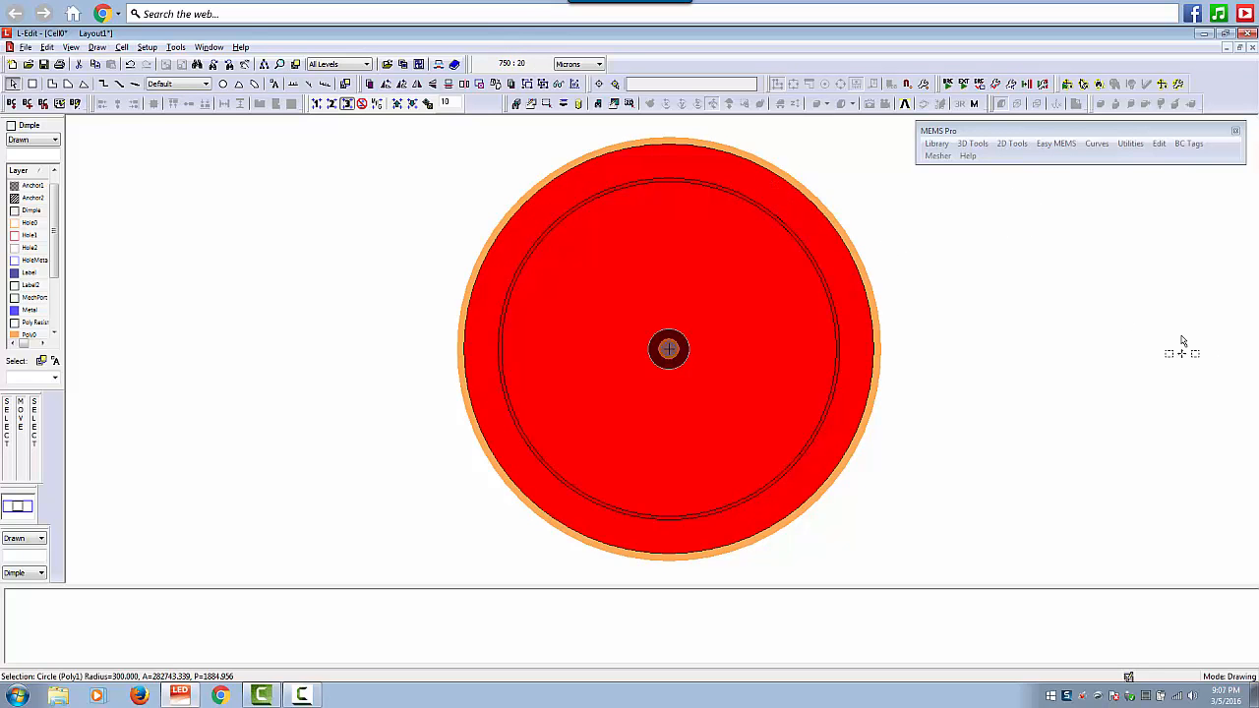
pyautogui.click(1059, 144)
pyautogui.click(1074, 160)
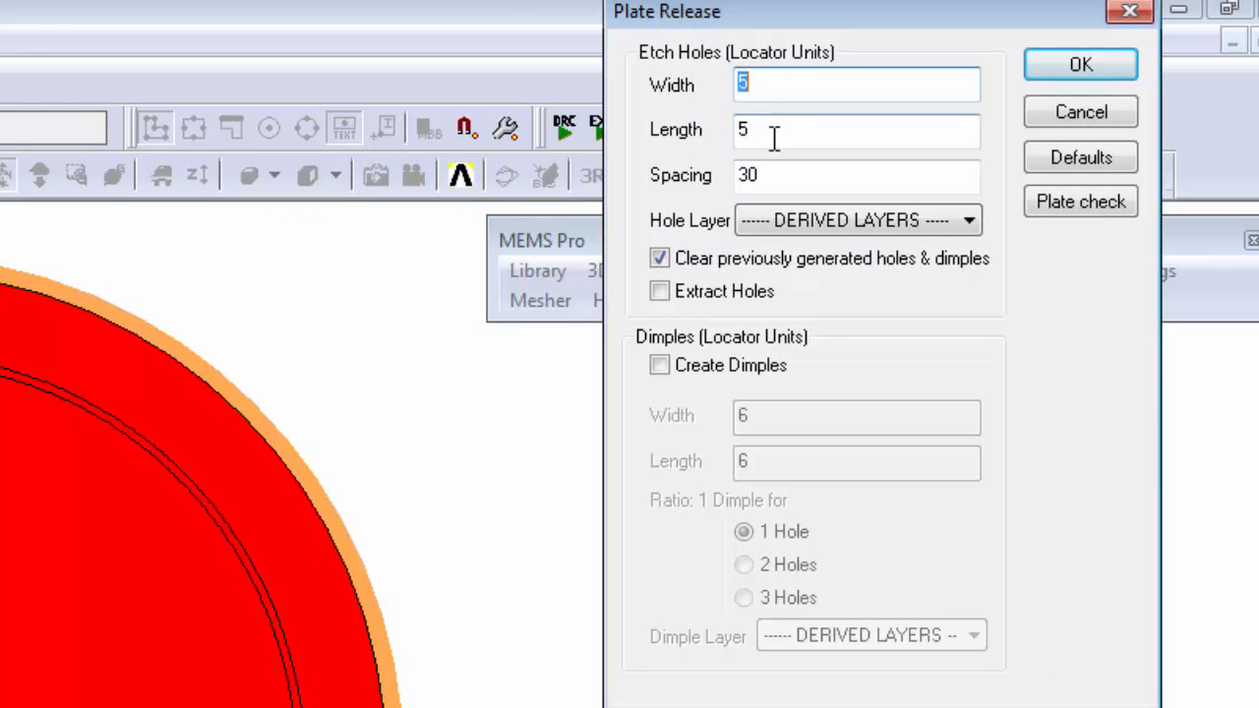
pyautogui.moveTo(775, 174); pyautogui.dragTo(646, 179)
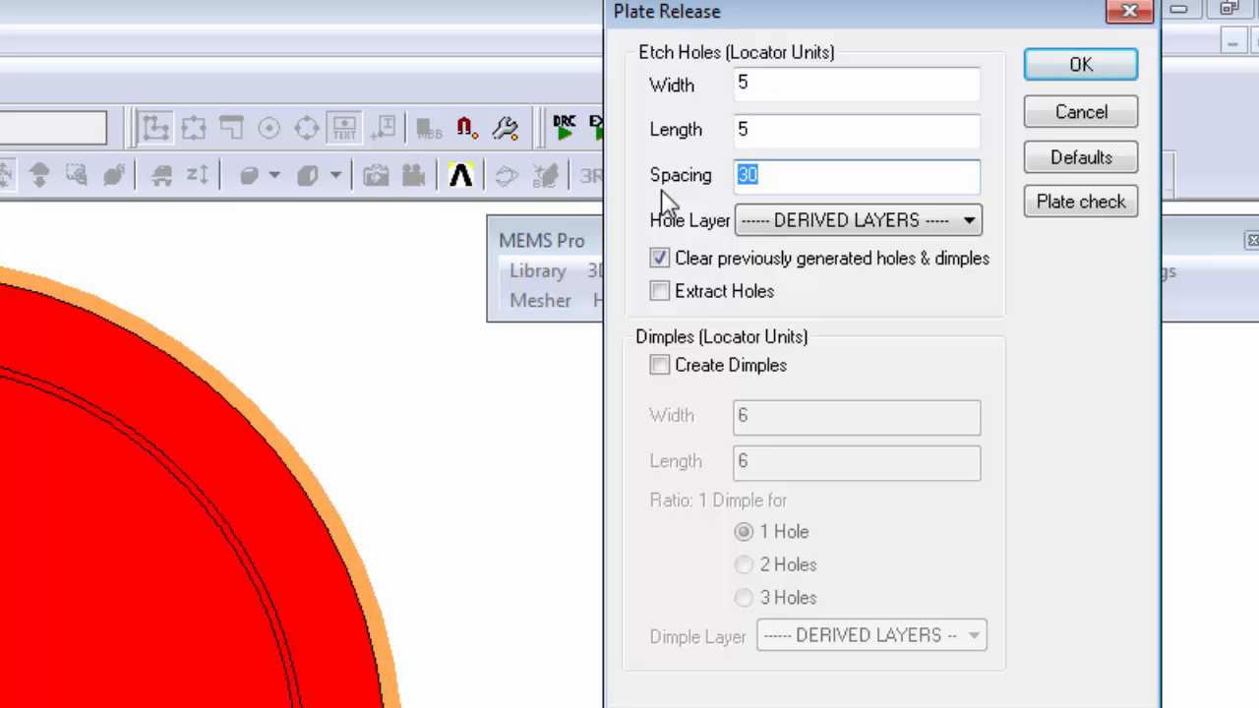
pyautogui.write('25')
pyautogui.click(832, 224)
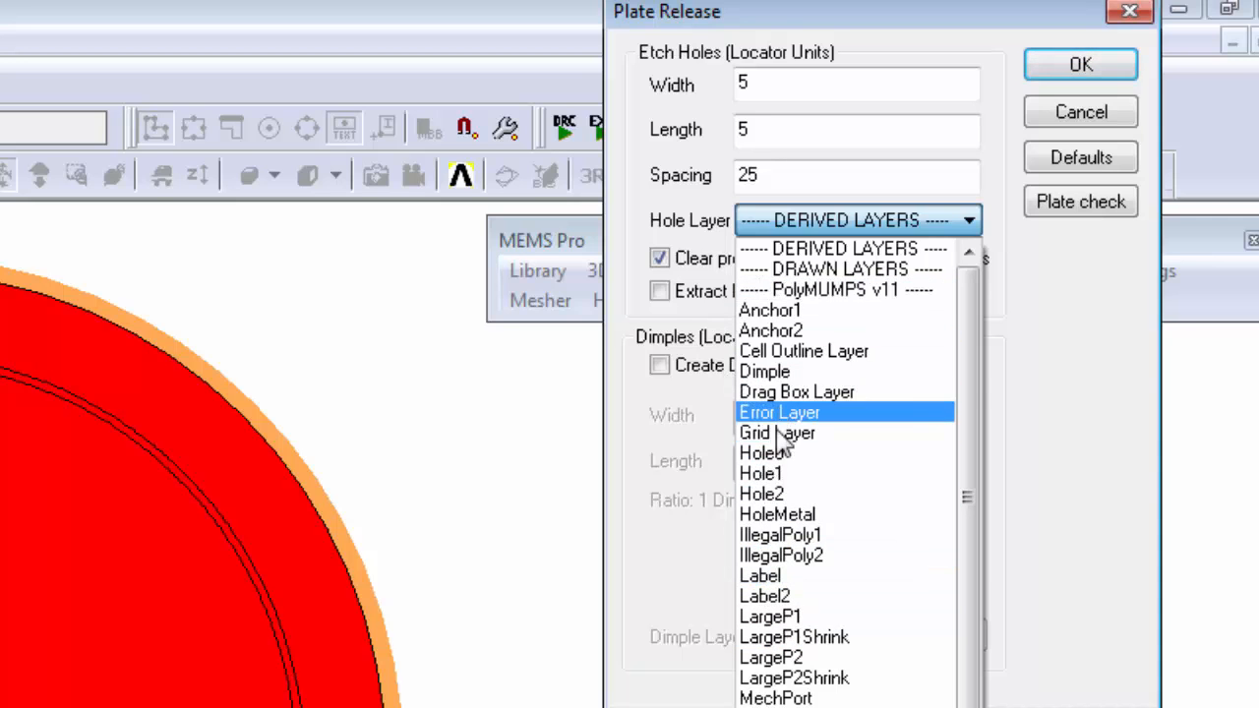
pyautogui.click(812, 473)
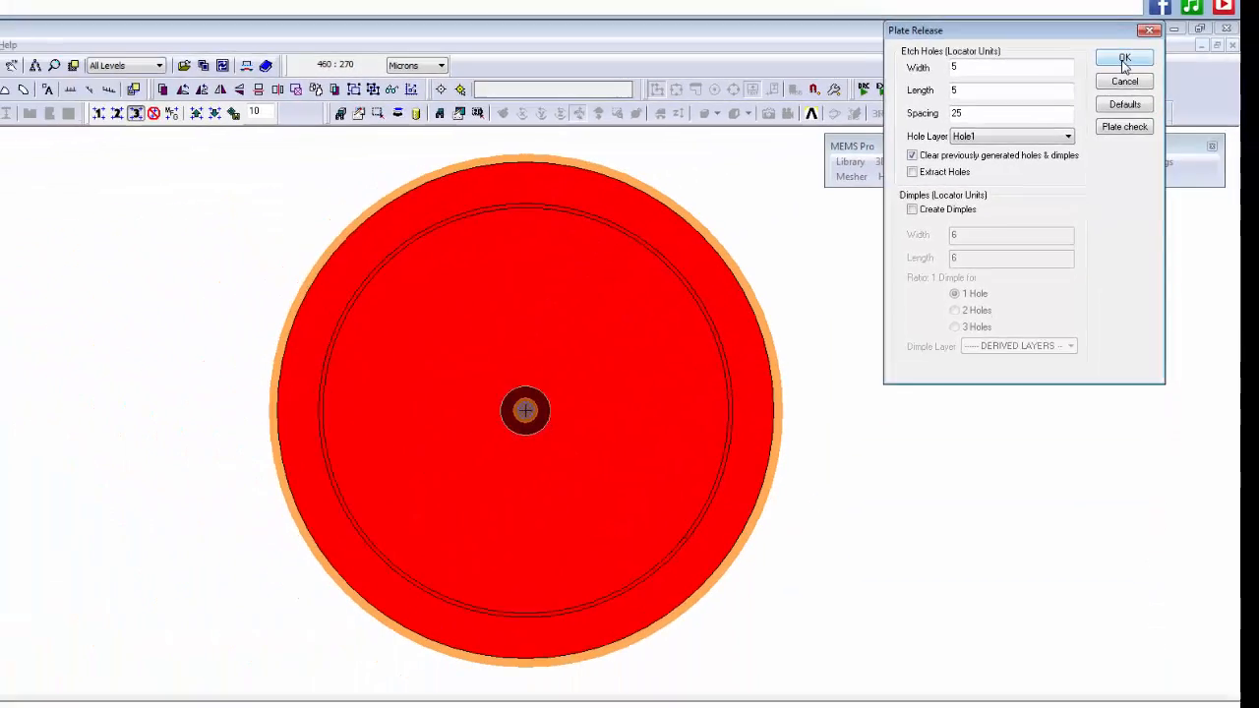
pyautogui.click(1082, 79)
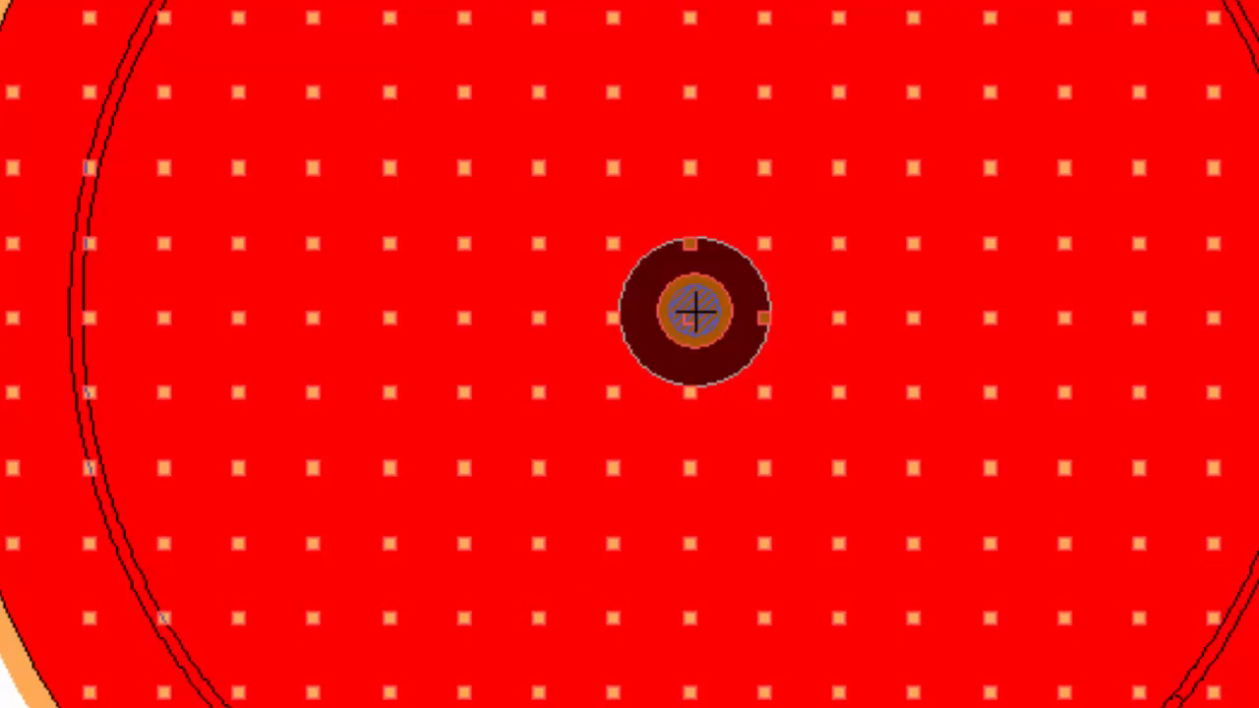
# Step: Delete the generated etch holes that overlap or touch the central Poly2 hub, including the one inside the anchor
pyautogui.moveTo(519, 160); pyautogui.dragTo(824, 453)
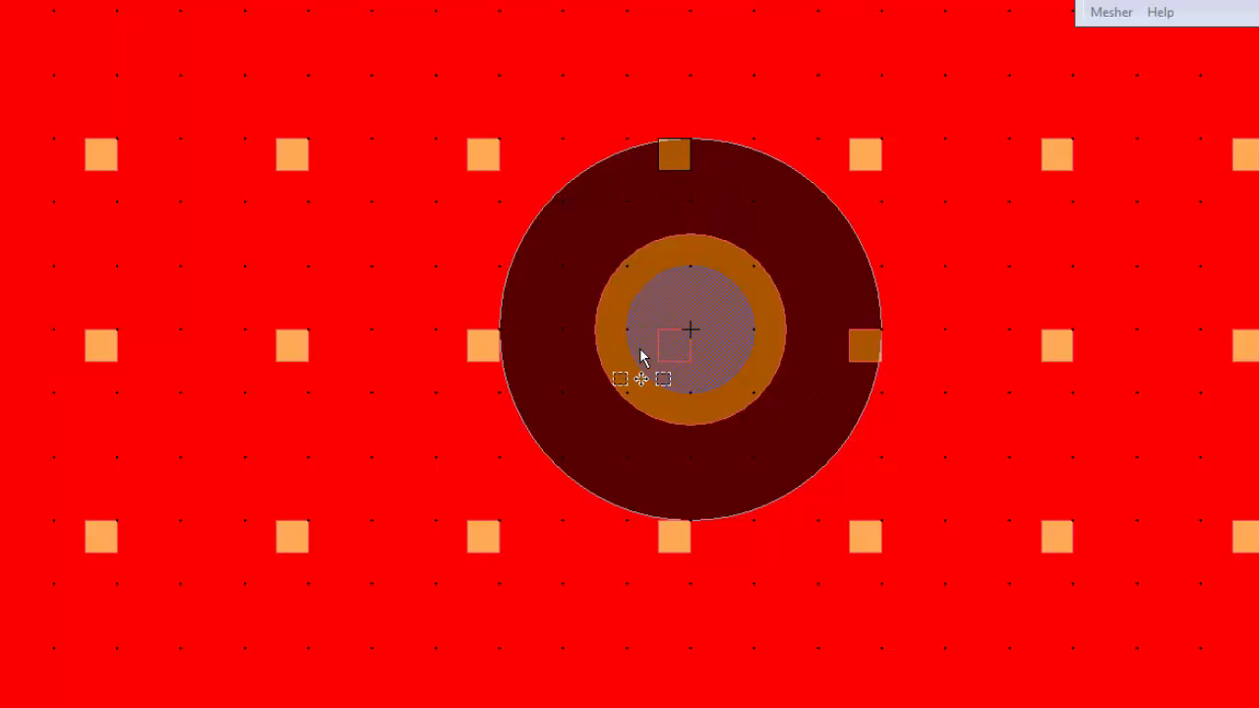
pyautogui.press('Delete')
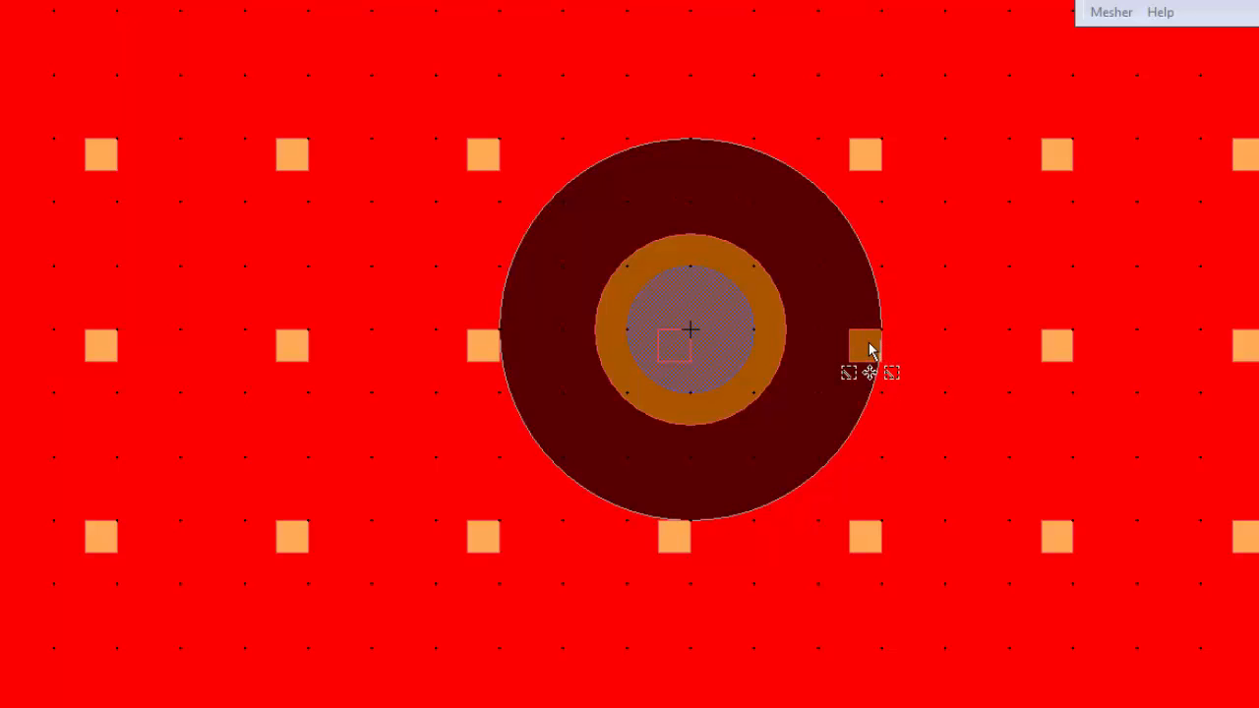
pyautogui.press('Delete')
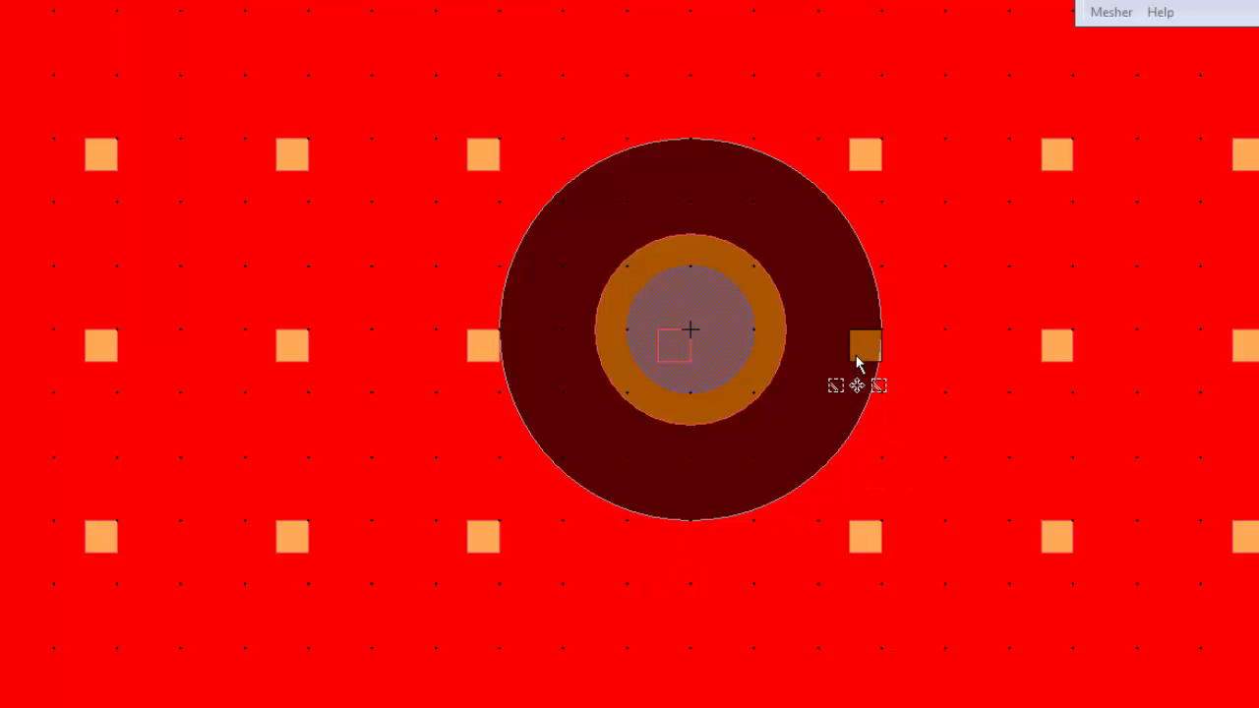
pyautogui.press('Delete')
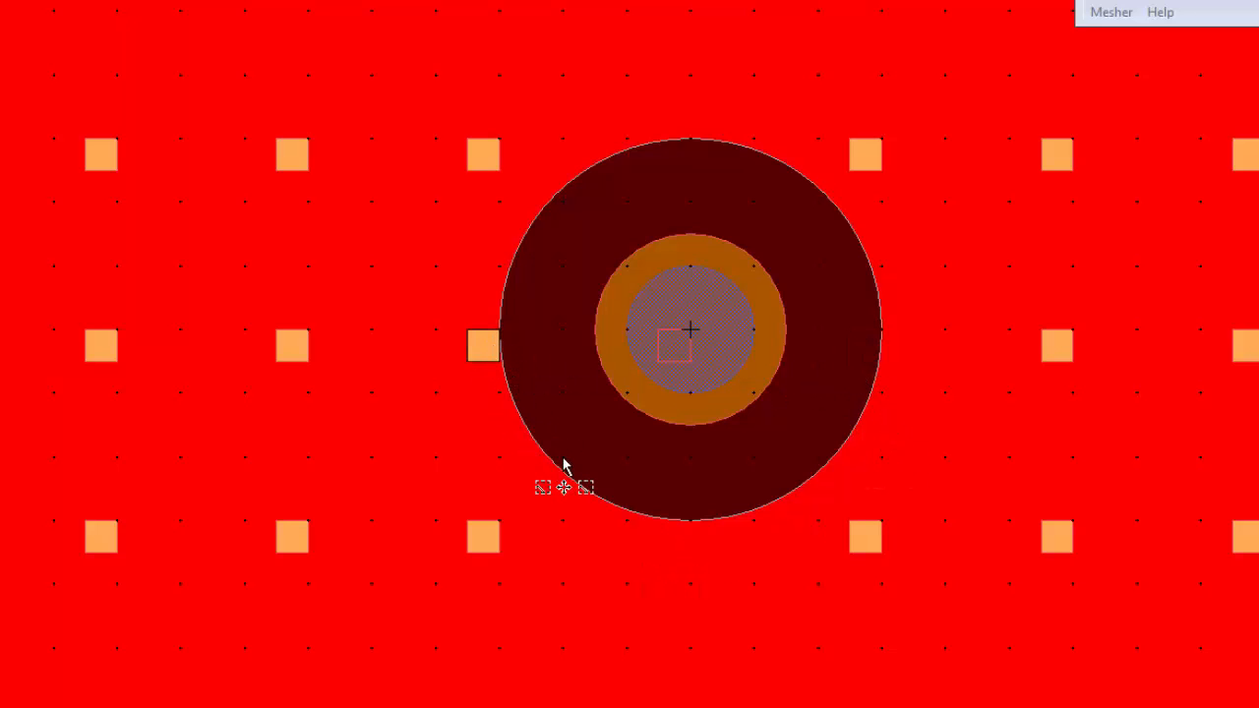
pyautogui.press('Delete')
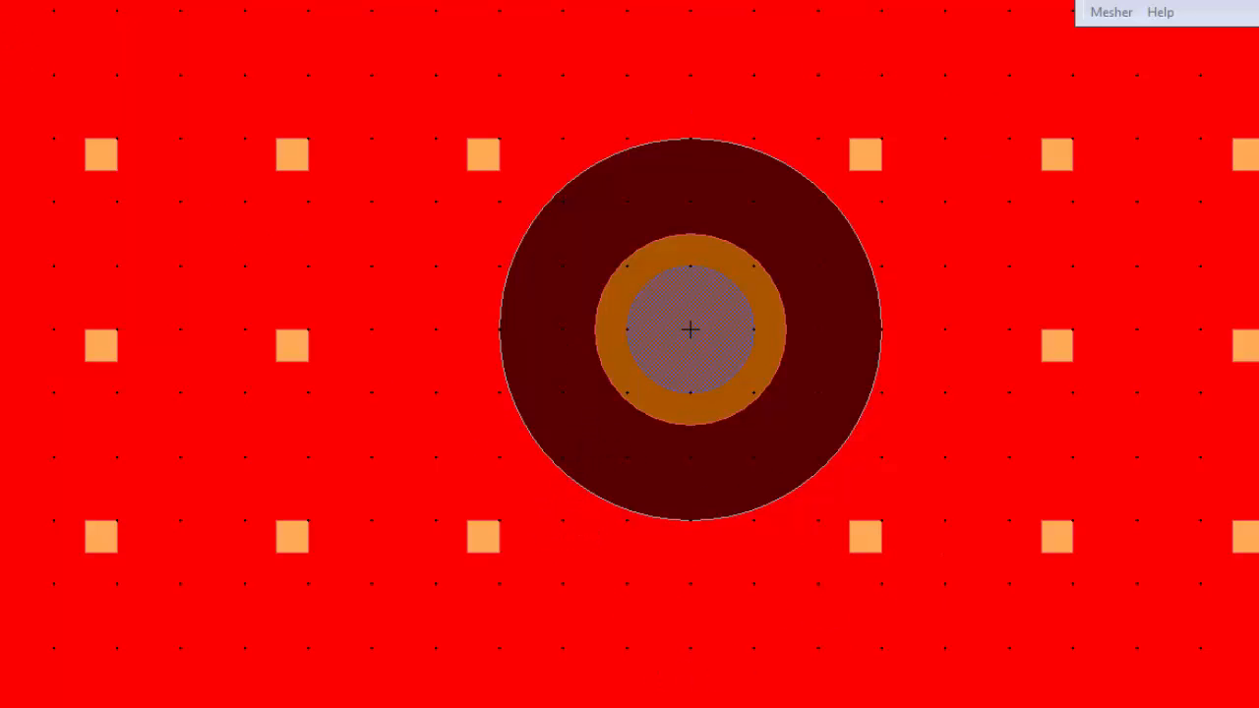
pyautogui.click(0, 0)
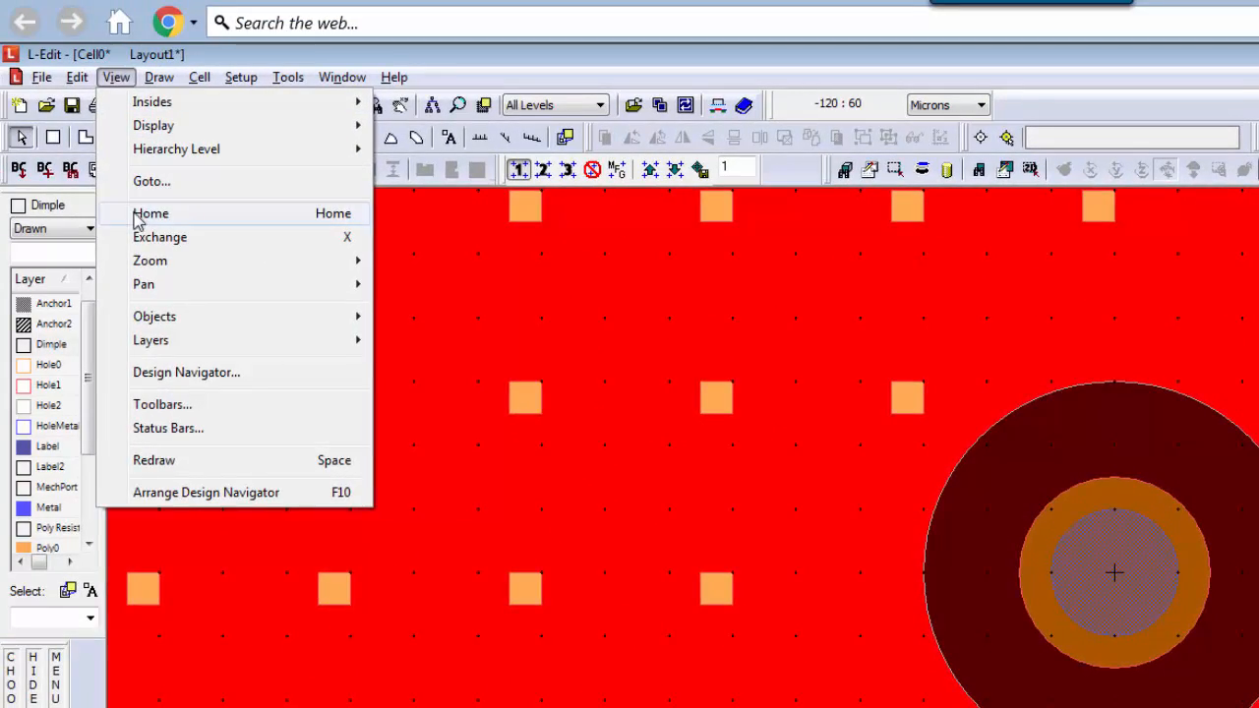
pyautogui.click(137, 214)
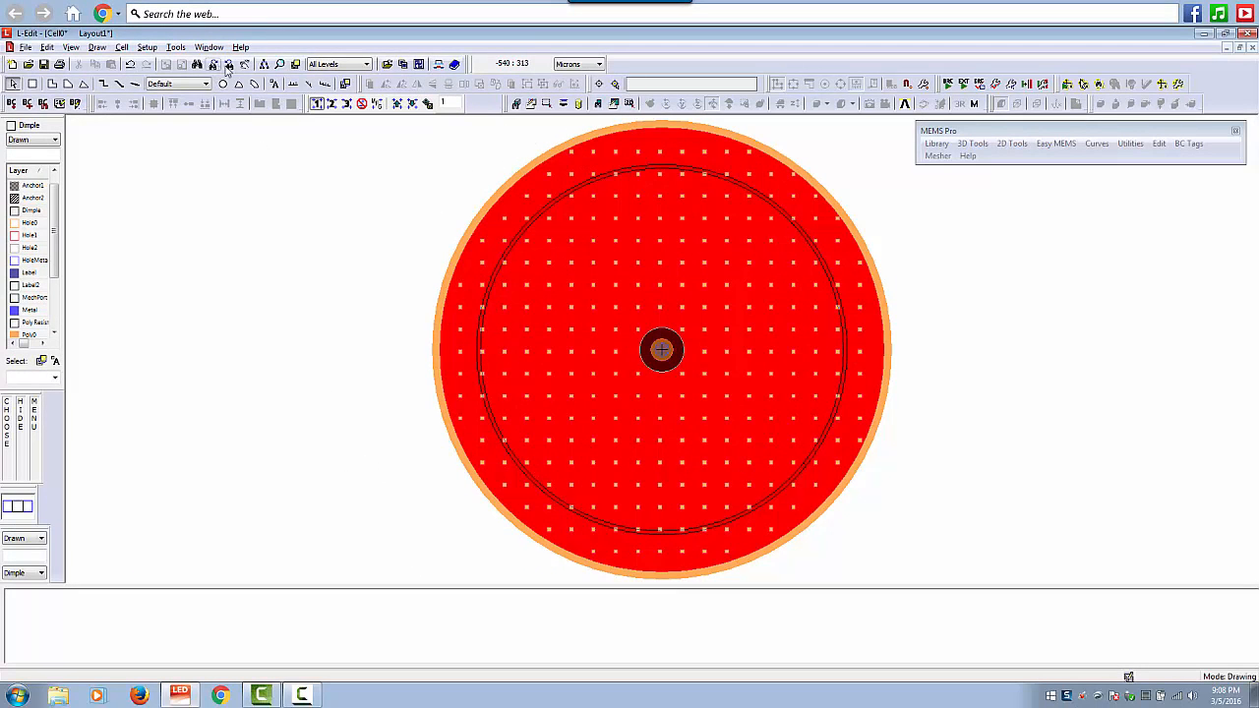
# Step: Try deleting the column of etch holes crossed by the Dimple ring on the disk's left side, and undo the deletion
pyautogui.click(278, 65)
pyautogui.click(280, 64)
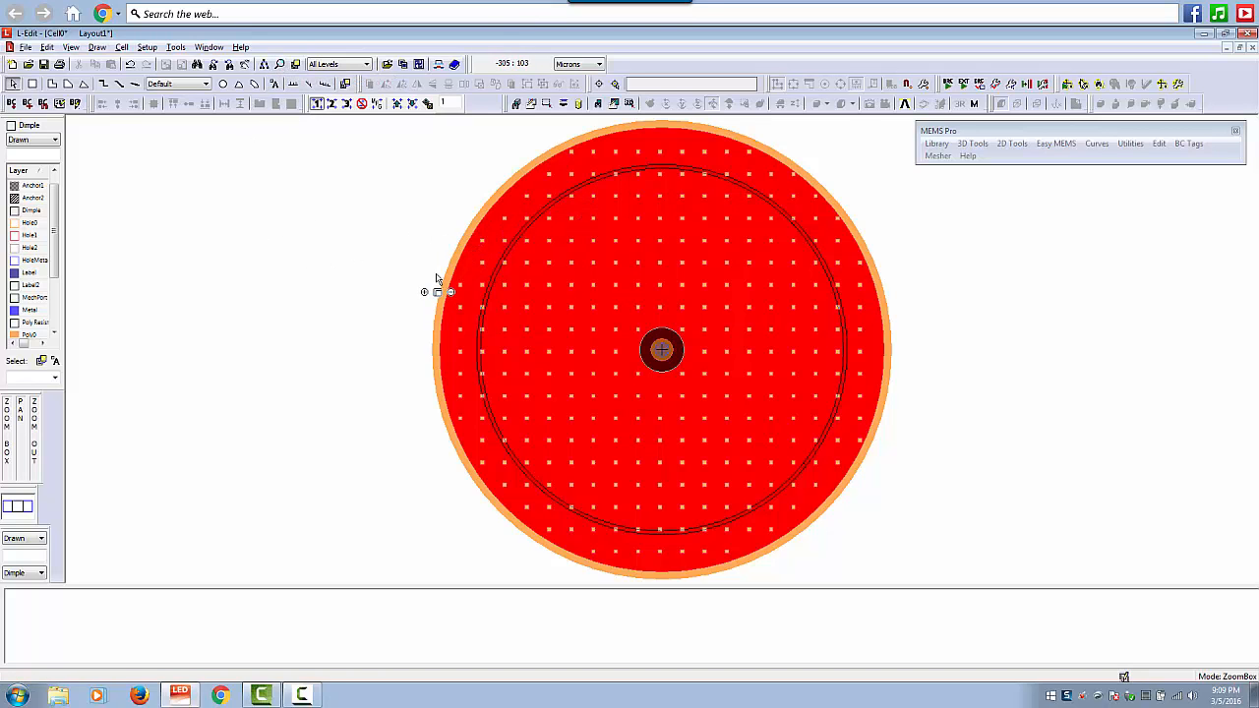
pyautogui.moveTo(454, 280)
pyautogui.mouseDown()
pyautogui.moveTo(546, 379)
pyautogui.moveTo(528, 427)
pyautogui.mouseUp()
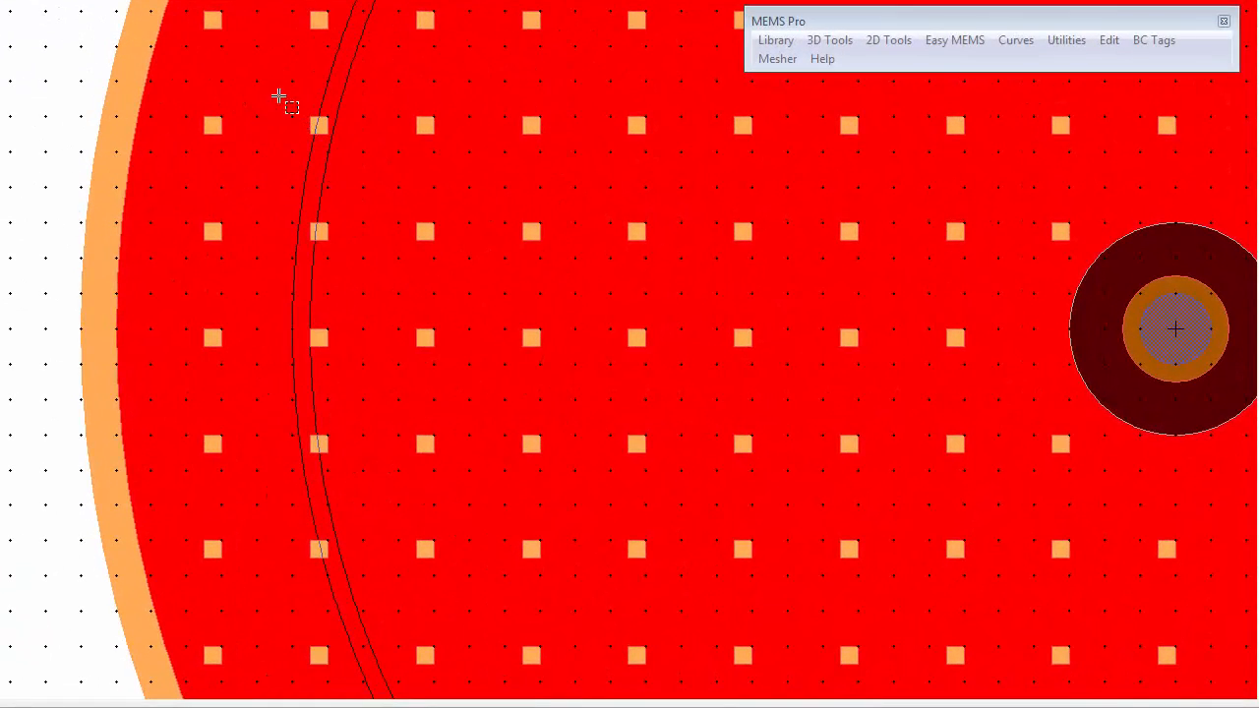
pyautogui.moveTo(280, 97); pyautogui.dragTo(364, 599)
pyautogui.press('Delete')
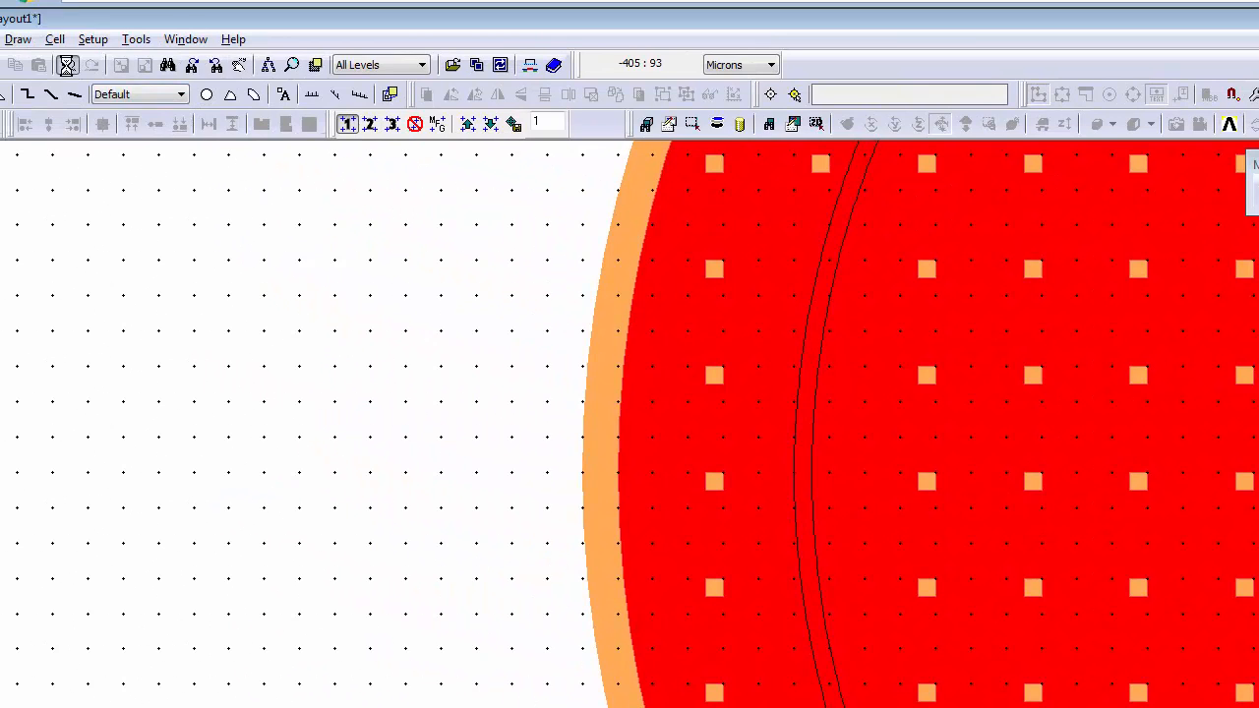
pyautogui.click(67, 64)
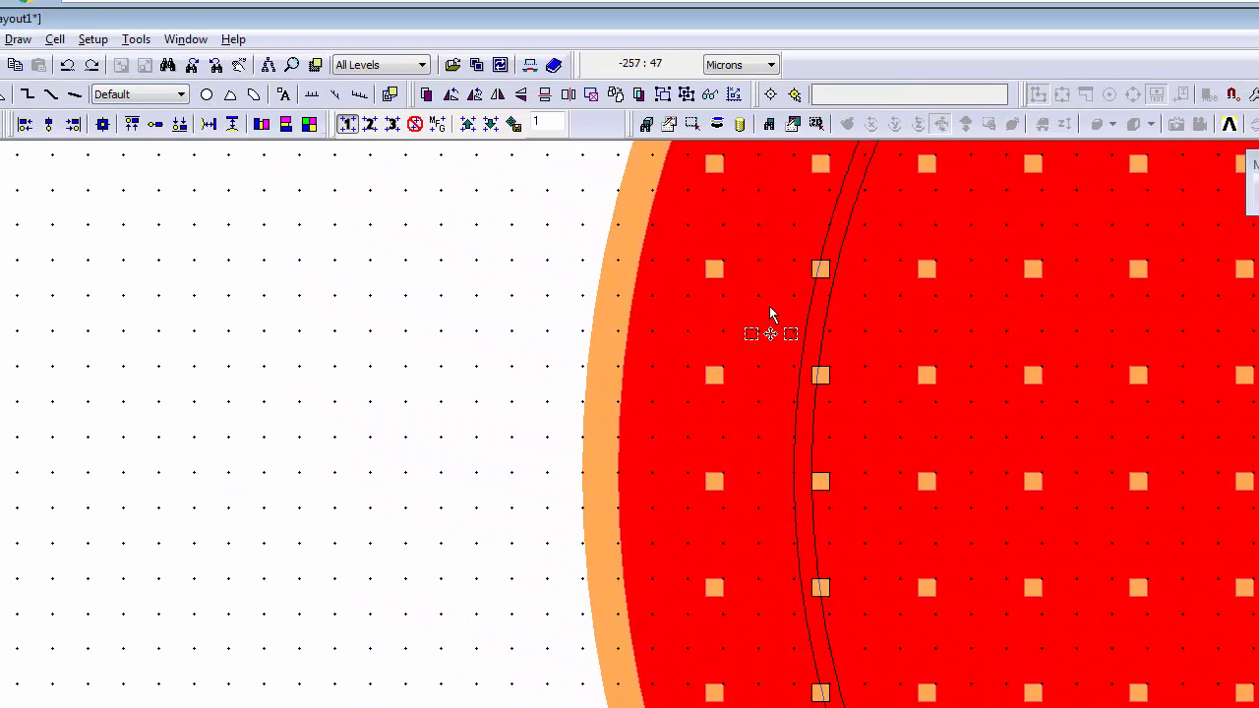
pyautogui.click(934, 267)
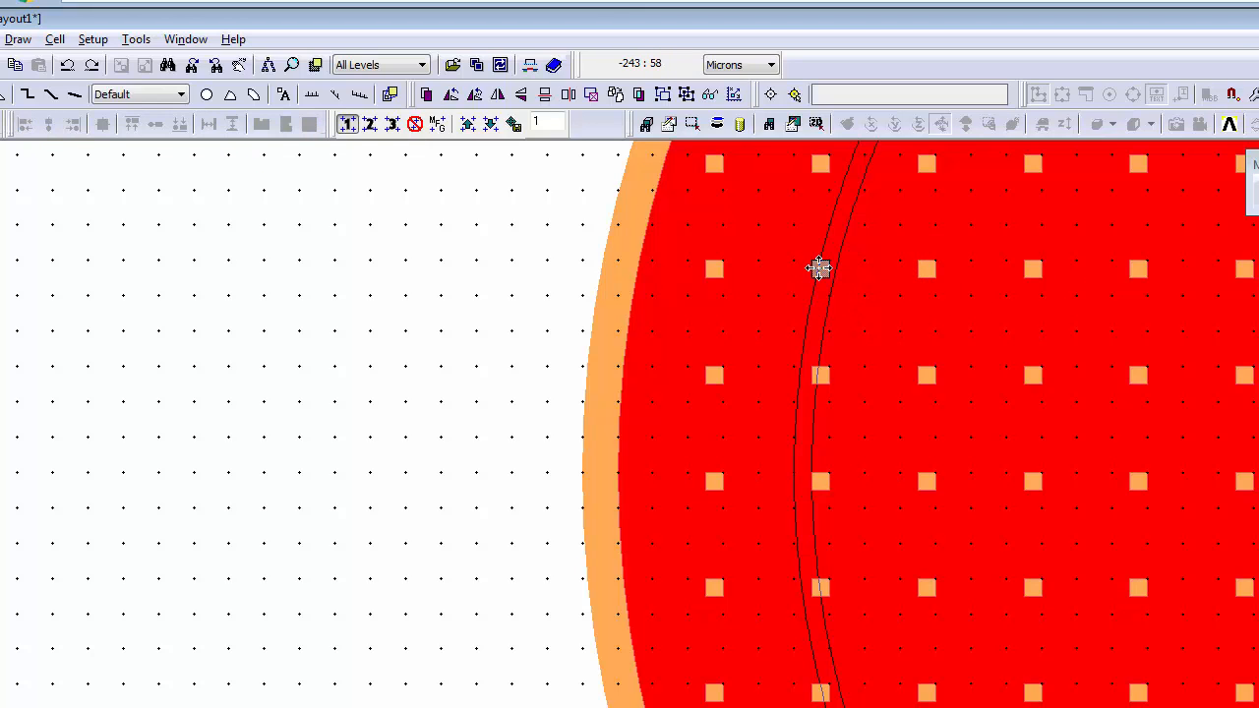
# Step: Move the five etch holes overlapping the left side of the Dimple ring clear of it, three inward and two outward
pyautogui.moveTo(821, 268); pyautogui.dragTo(857, 268)
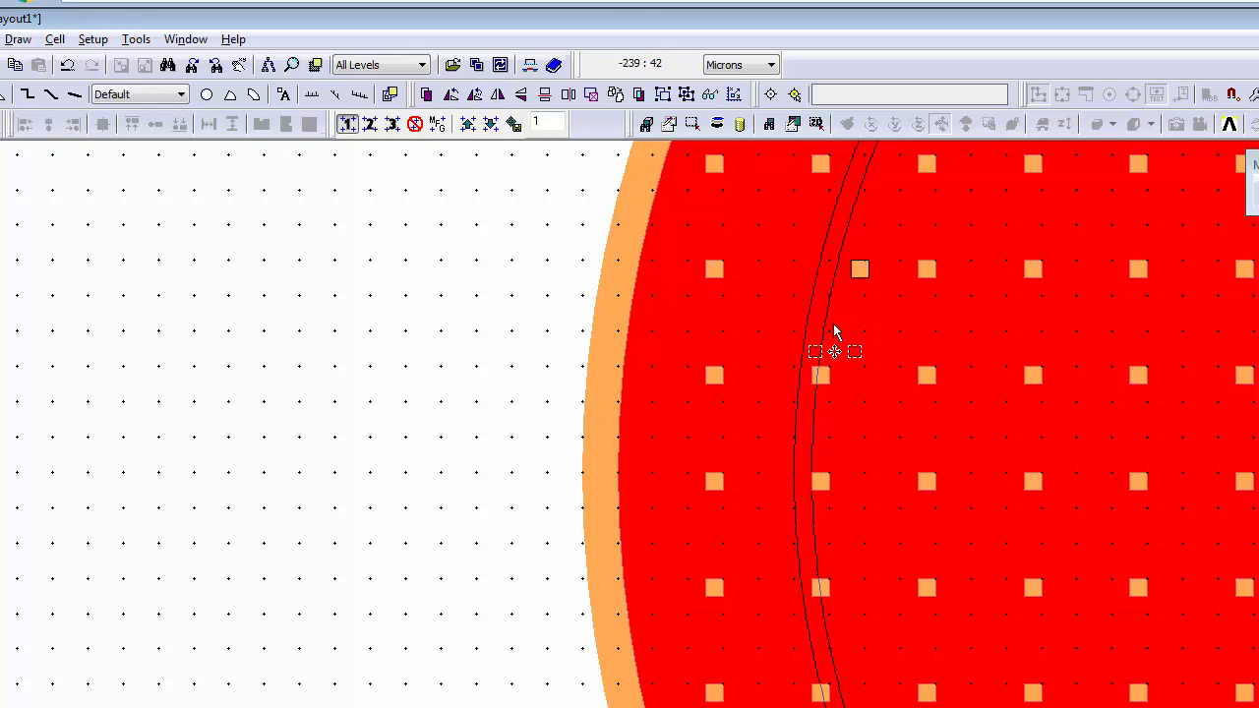
pyautogui.click(822, 377)
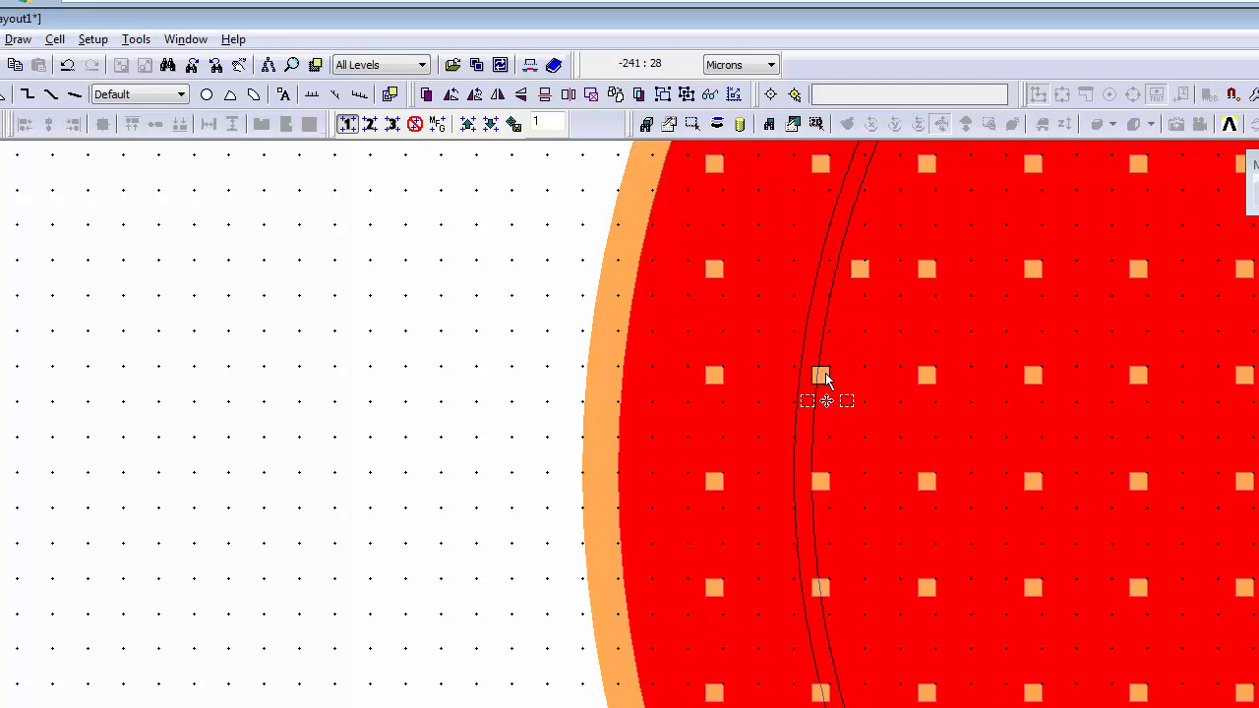
pyautogui.moveTo(820, 374)
pyautogui.mouseDown()
pyautogui.moveTo(744, 374)
pyautogui.moveTo(773, 374)
pyautogui.moveTo(771, 320)
pyautogui.mouseUp()
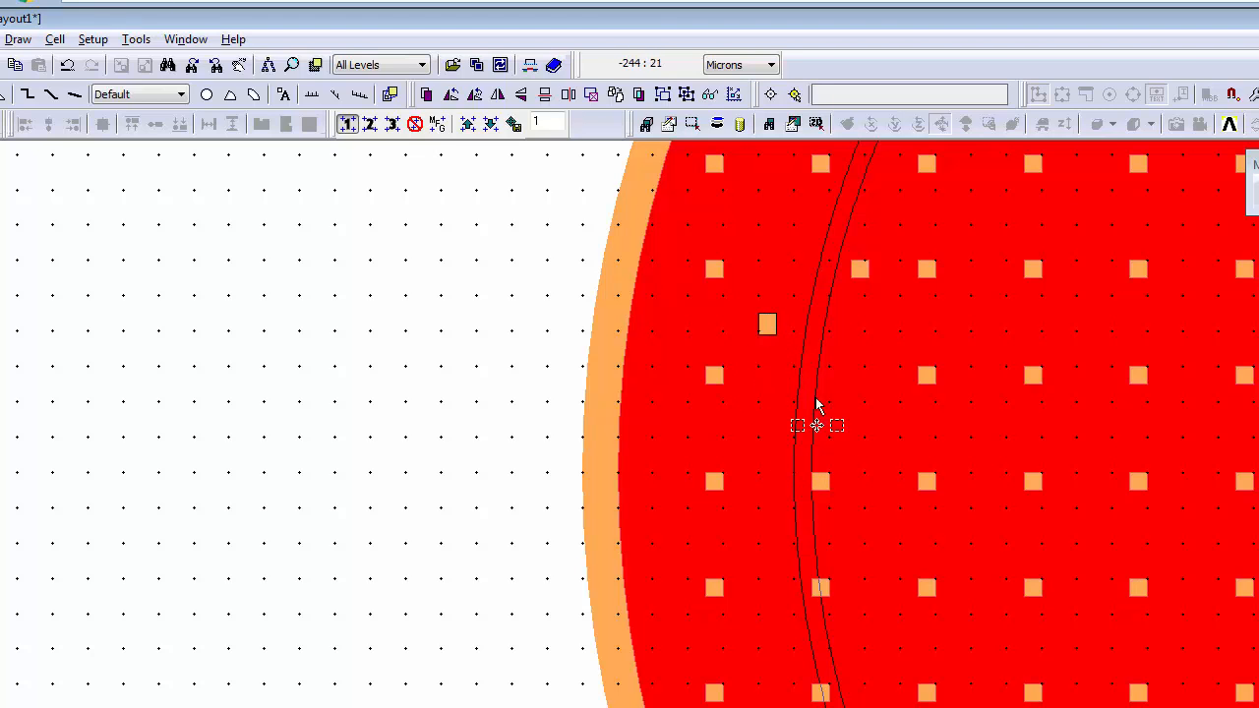
pyautogui.click(823, 482)
pyautogui.moveTo(823, 482); pyautogui.dragTo(849, 450)
pyautogui.click(820, 590)
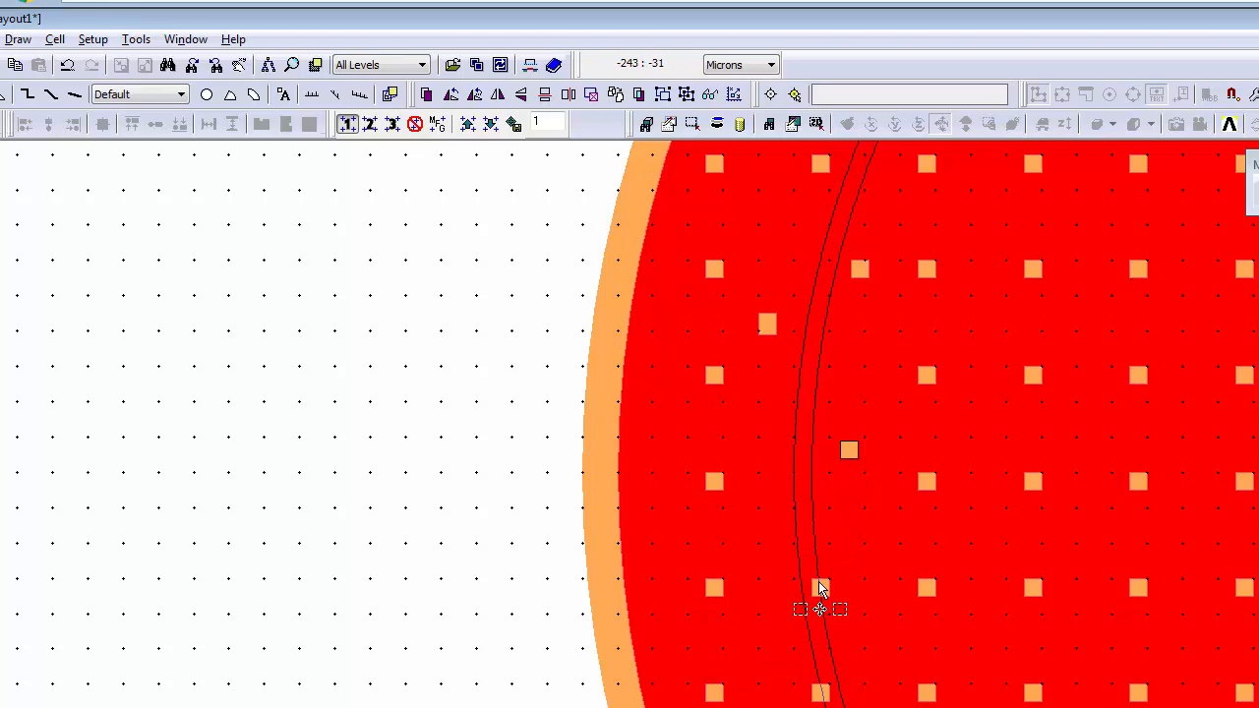
pyautogui.moveTo(820, 587); pyautogui.dragTo(852, 548)
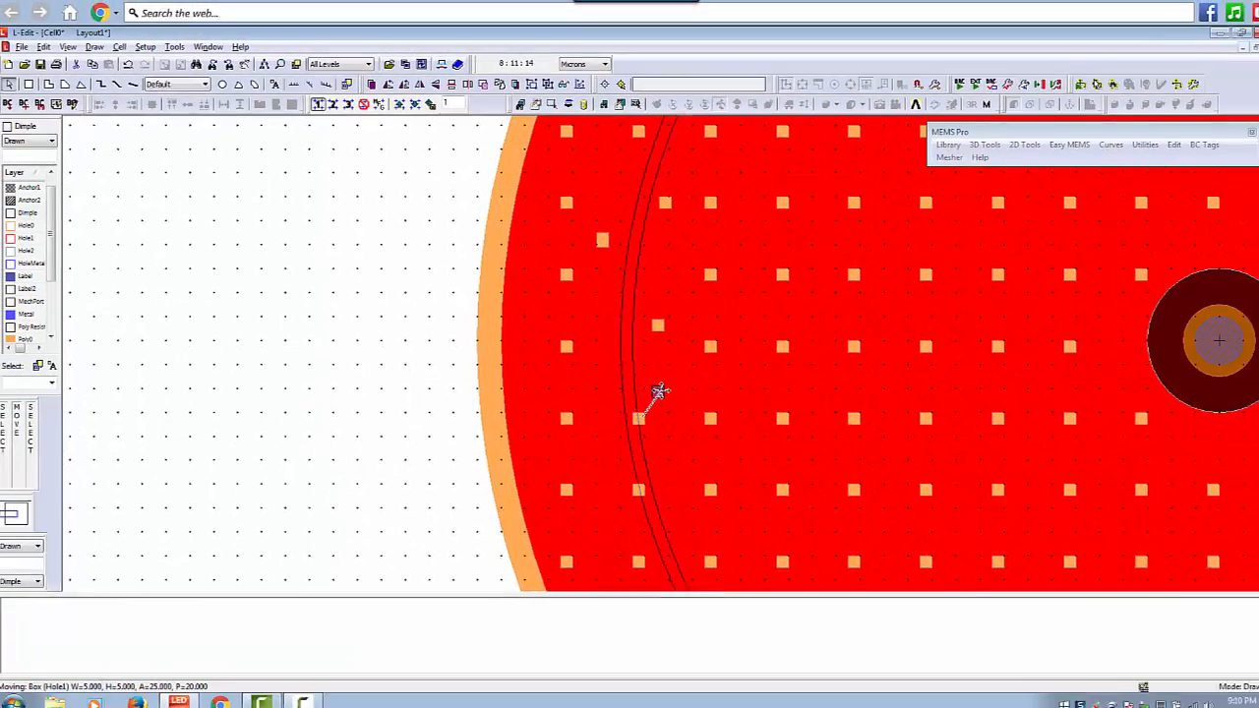
pyautogui.moveTo(660, 392)
pyautogui.mouseDown()
pyautogui.moveTo(679, 413)
pyautogui.moveTo(663, 394)
pyautogui.mouseUp()
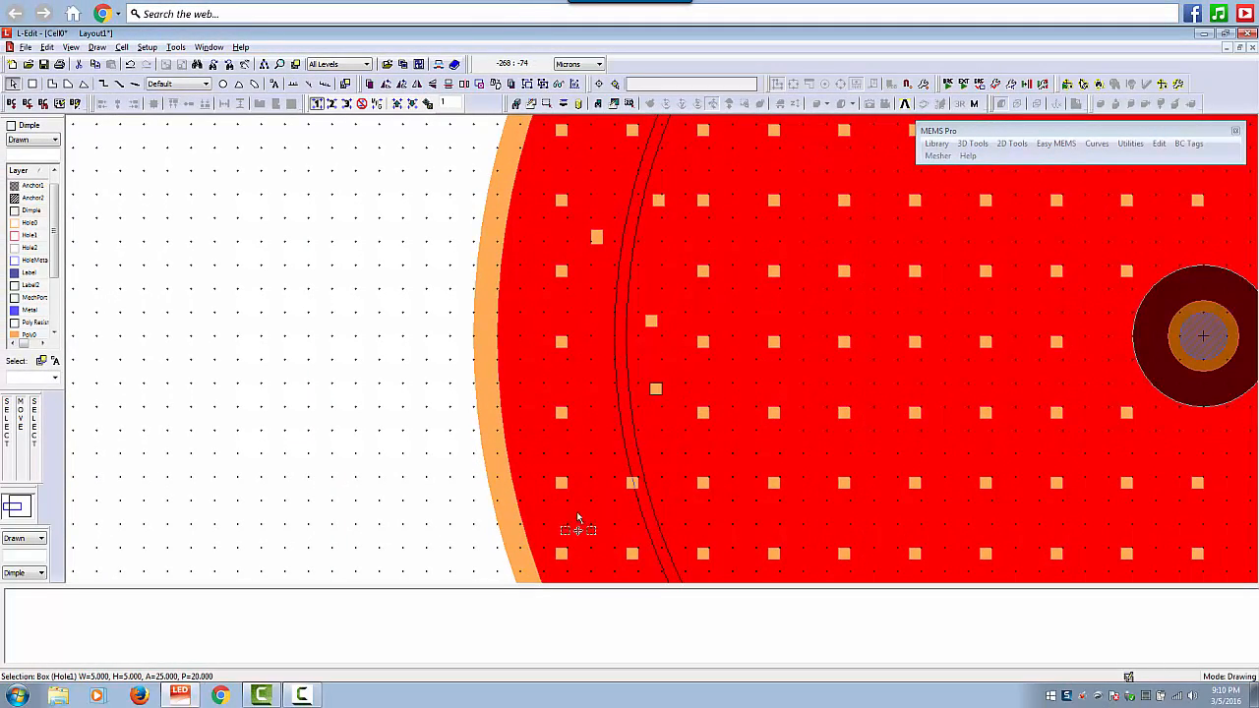
pyautogui.click(631, 483)
pyautogui.moveTo(633, 483); pyautogui.dragTo(596, 469)
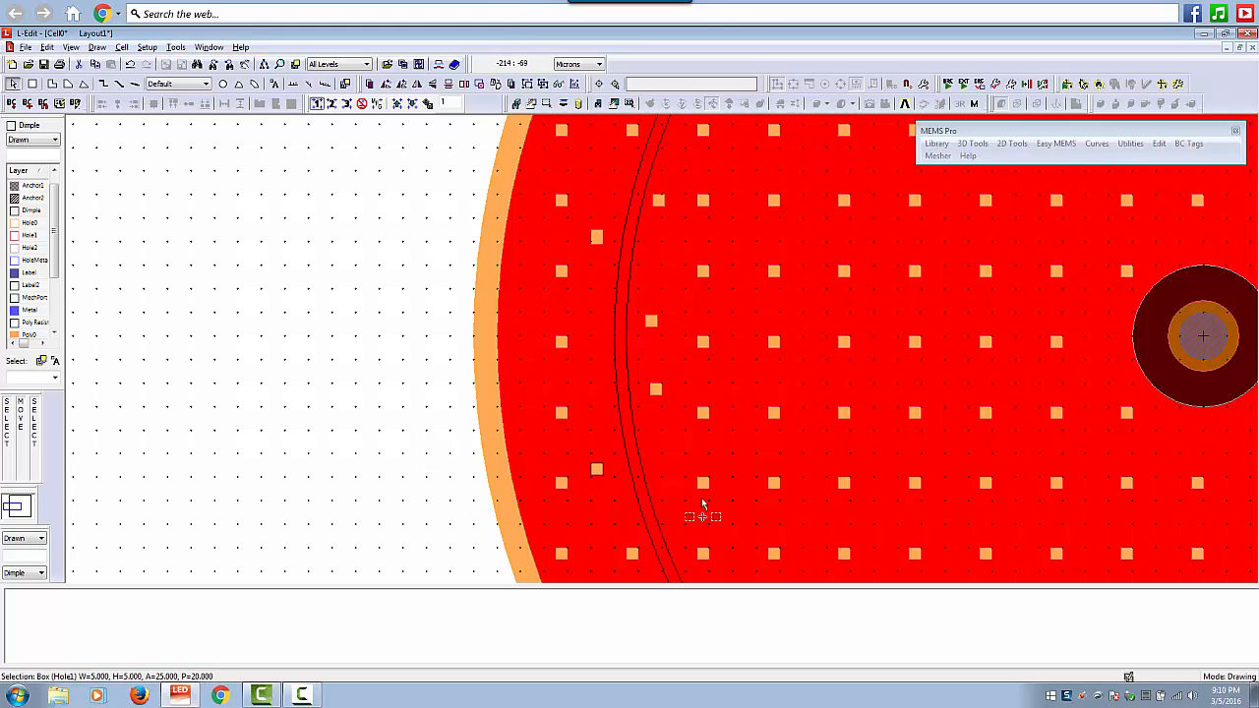